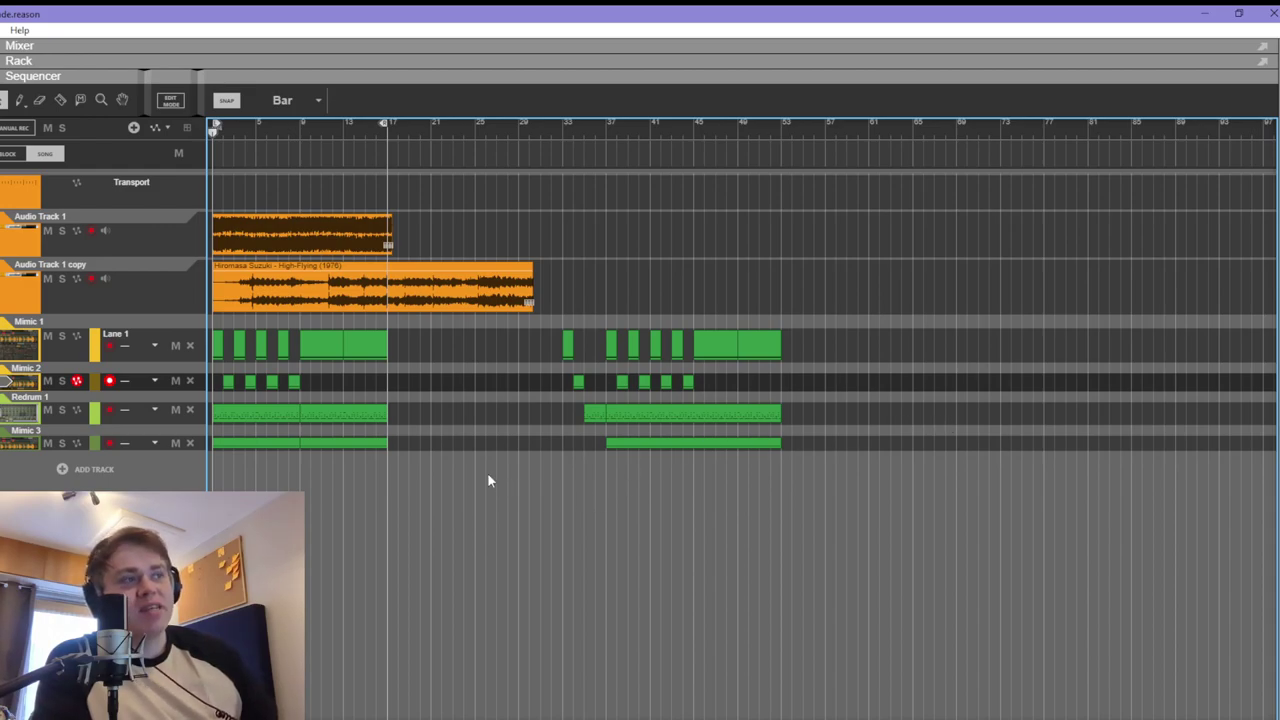
Play the arrangement from bar 1 through the section ending at bar 17, and stop playback
{"action": "left_click_drag", "start_coordinate": [440, 457], "coordinate": [210, 330]}
{"action": "left_click", "coordinate": [456, 380]}
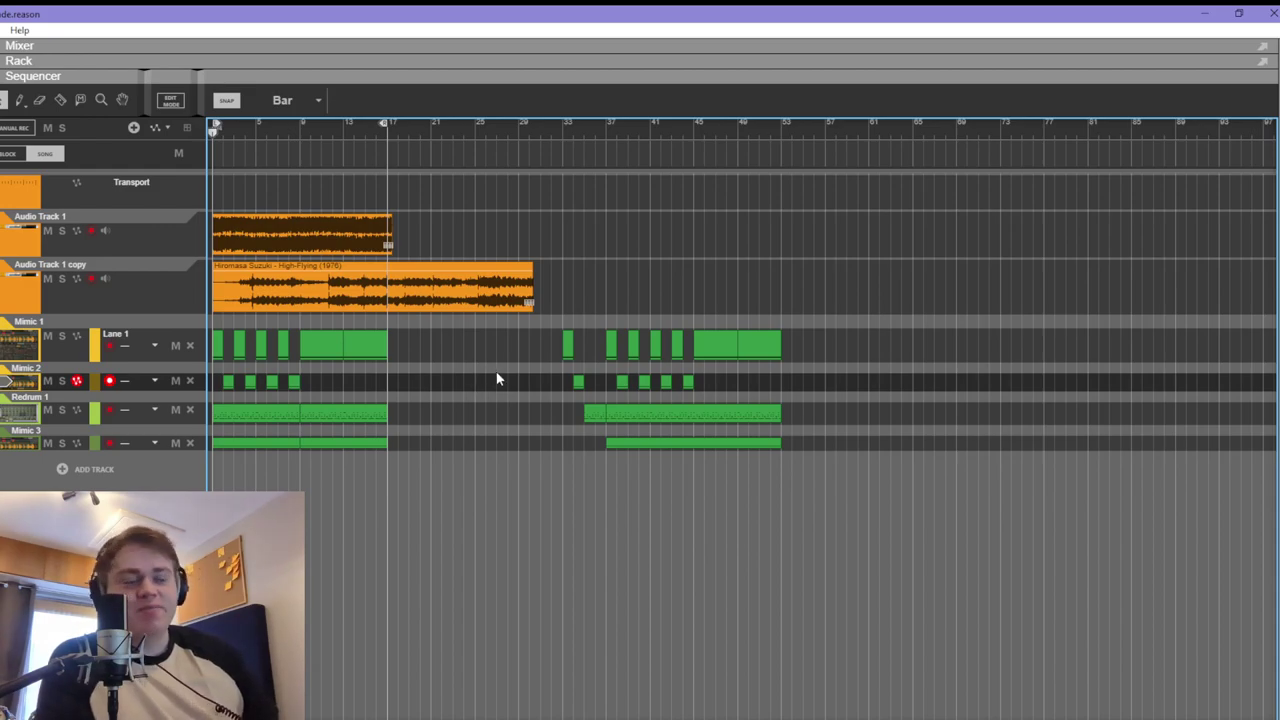
{"action": "key", "text": "space"}
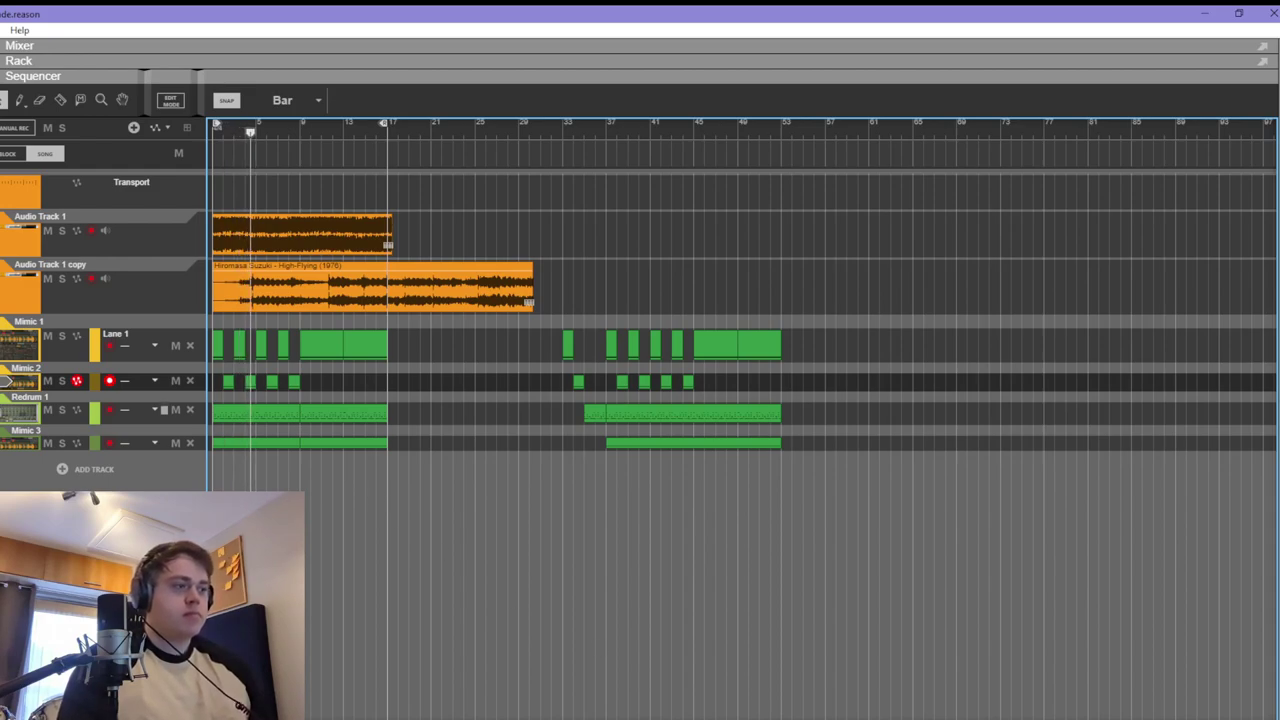
{"action": "left_click_drag", "start_coordinate": [680, 717], "coordinate": [354, 702]}
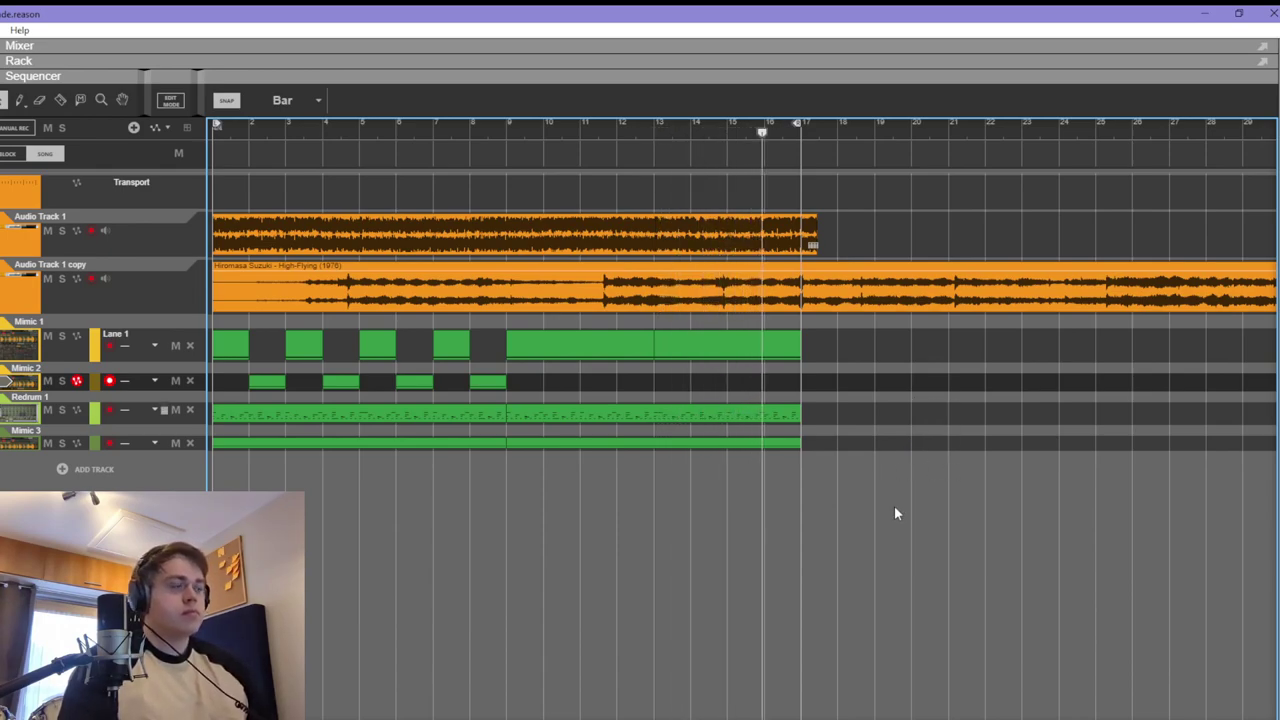
{"action": "key", "text": "space"}
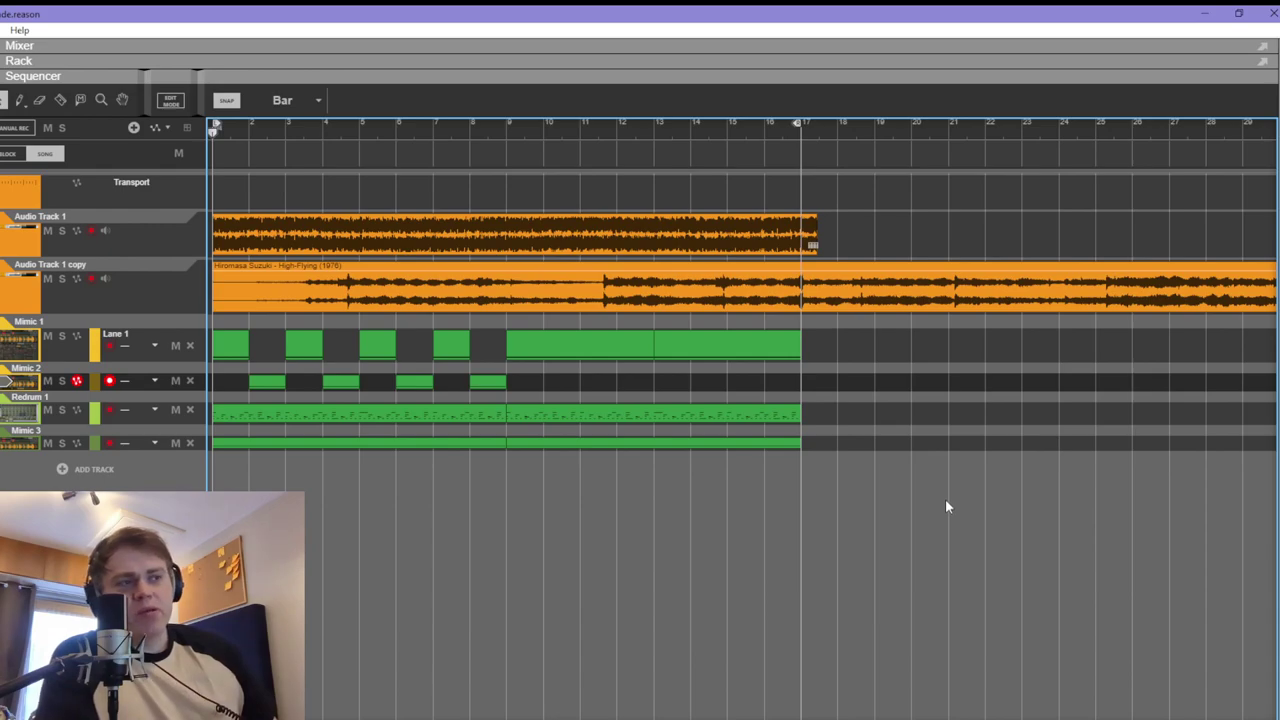
{"action": "left_click_drag", "start_coordinate": [224, 327], "coordinate": [488, 388]}
{"action": "left_click", "coordinate": [621, 383]}
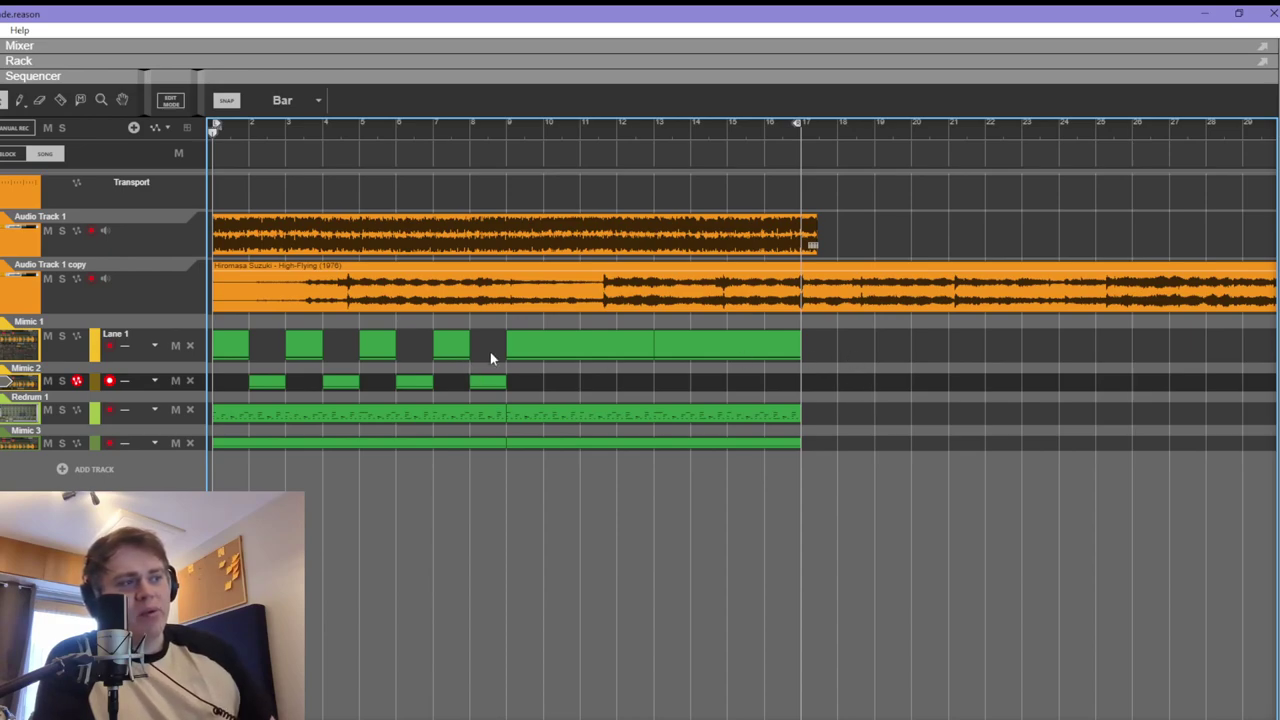
{"action": "left_click_drag", "start_coordinate": [490, 354], "coordinate": [170, 371]}
{"action": "left_click_drag", "start_coordinate": [821, 341], "coordinate": [566, 363]}
{"action": "left_click_drag", "start_coordinate": [915, 362], "coordinate": [537, 353]}
{"action": "left_click_drag", "start_coordinate": [903, 367], "coordinate": [888, 390]}
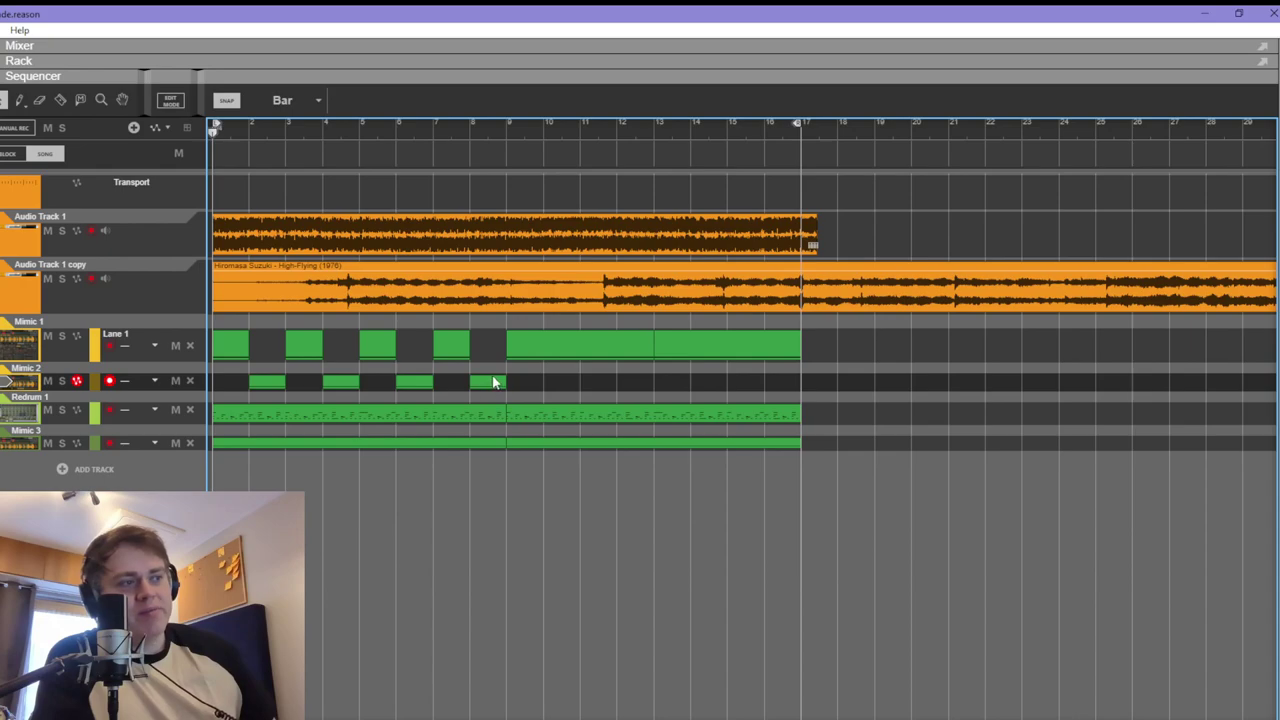
{"action": "left_click_drag", "start_coordinate": [966, 372], "coordinate": [942, 431]}
Solo the Bus 1 channel in the mixer and play the opening bars of the arrangement in the sequencer
{"action": "key", "text": "F5"}
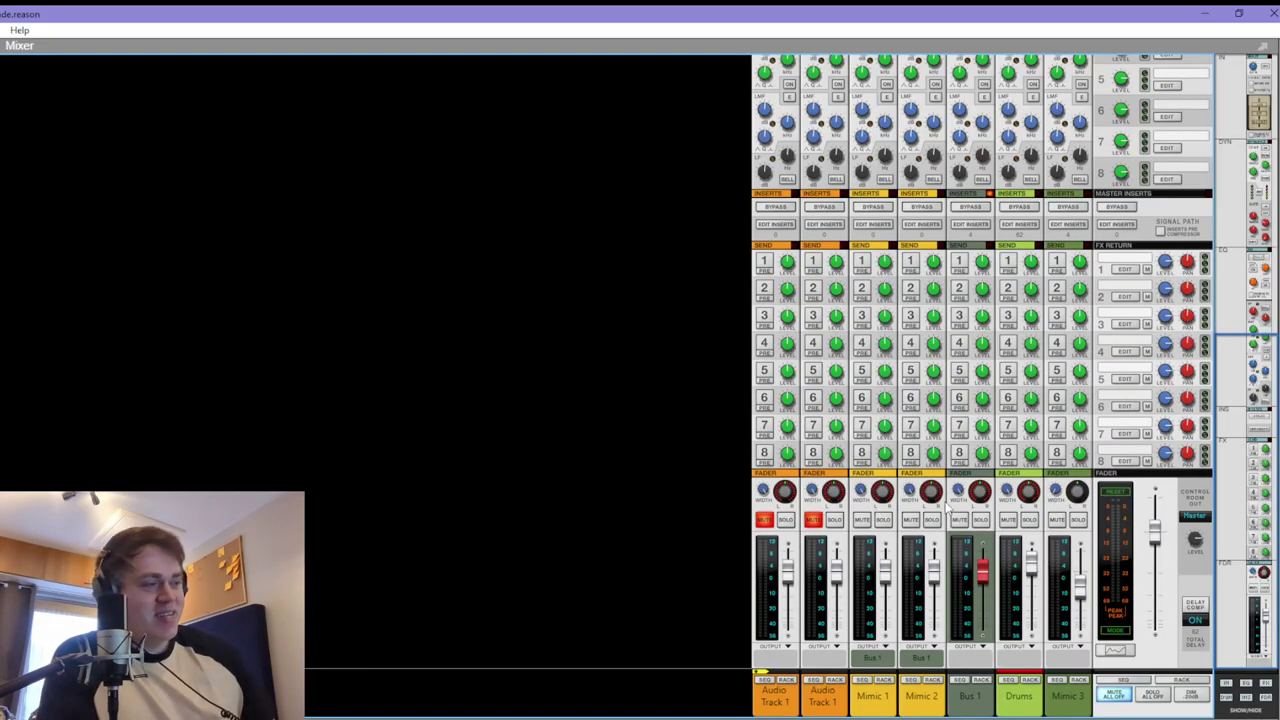
{"action": "left_click", "coordinate": [980, 521]}
{"action": "key", "text": "space"}
{"action": "key", "text": "F7"}
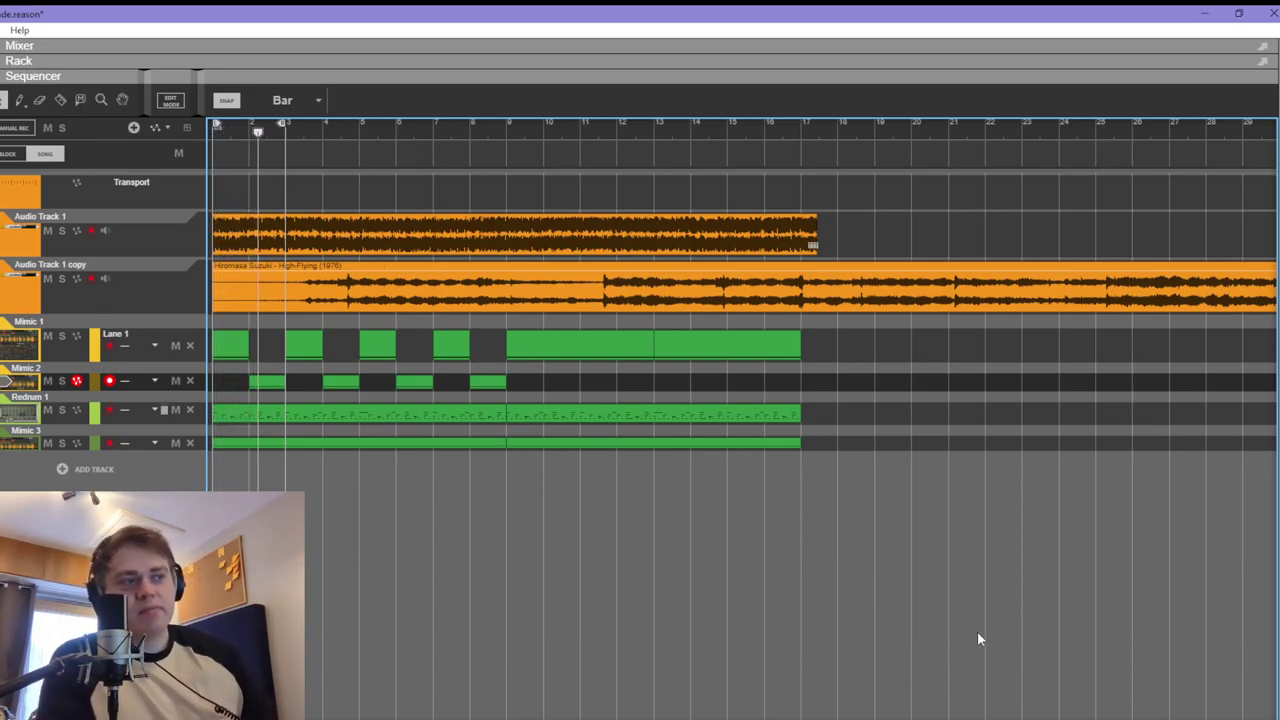
Examine the opening Mimic 1 and Mimic 2 clips and the High-Flying sample regions and settings in both samplers
{"action": "left_click", "coordinate": [240, 346]}
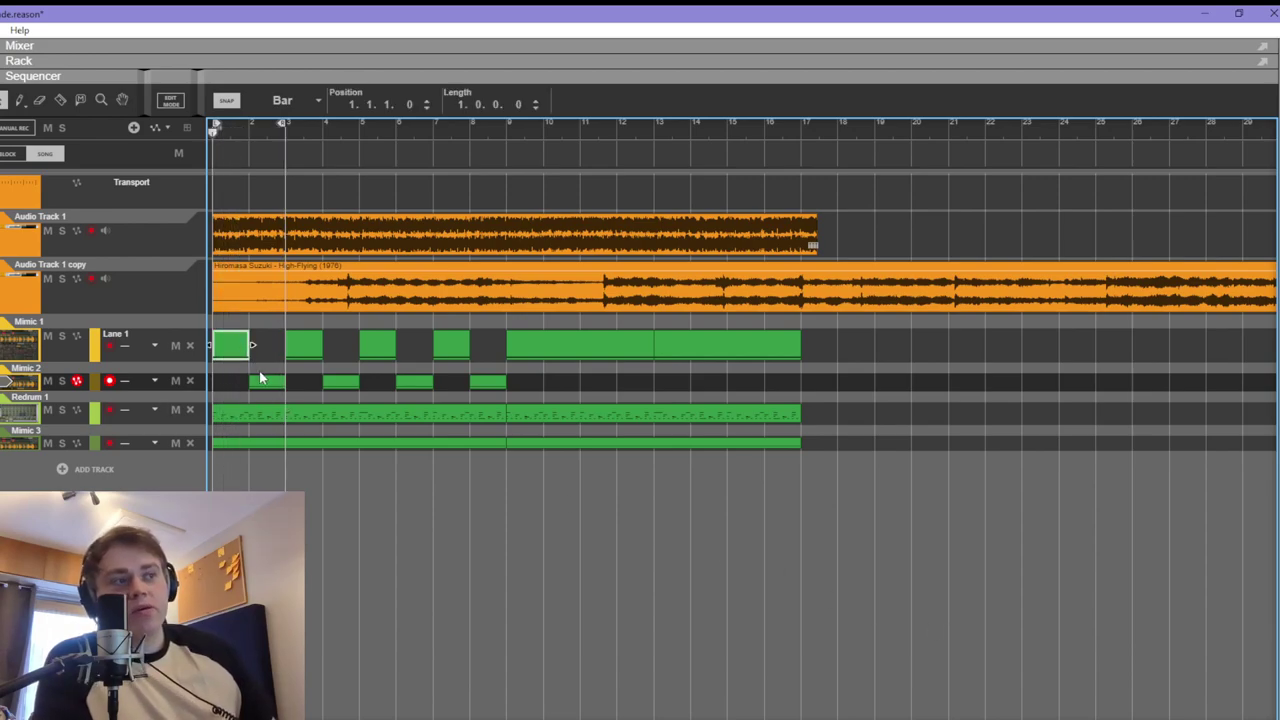
{"action": "left_click", "coordinate": [262, 380]}
{"action": "key", "text": "F6"}
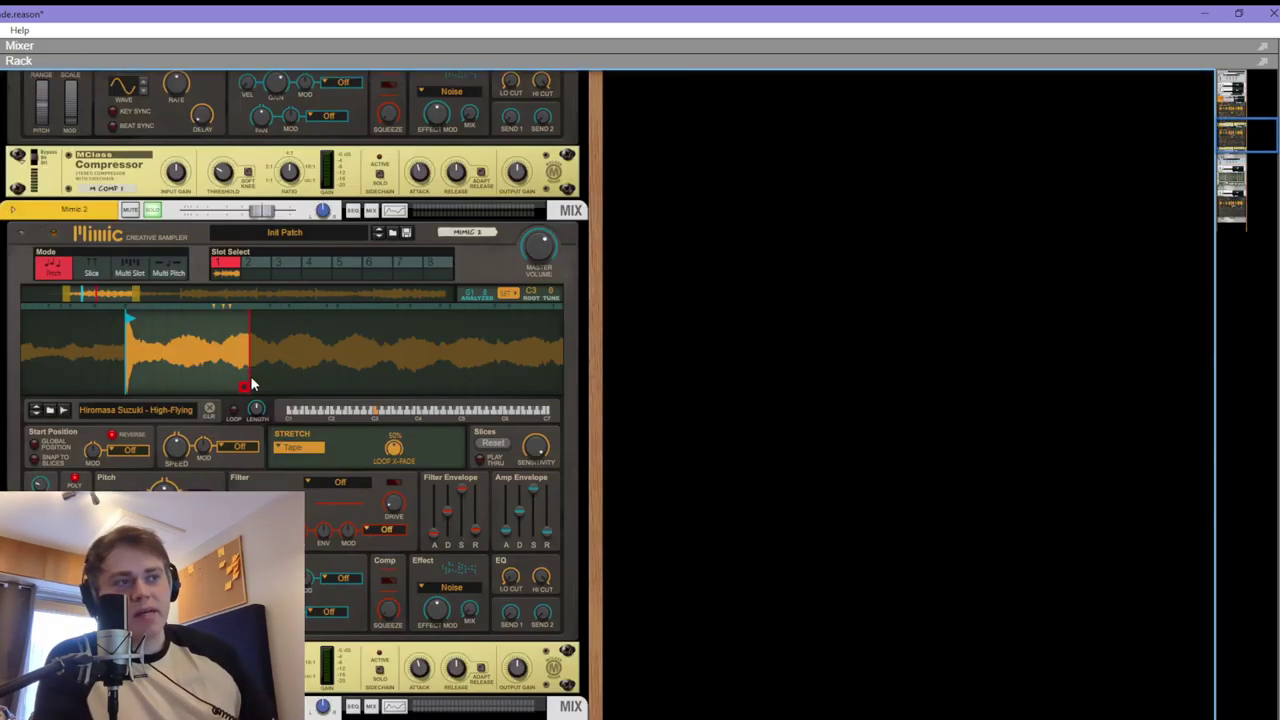
{"action": "scroll", "coordinate": [250, 375], "scroll_direction": "up", "scroll_amount": 5}
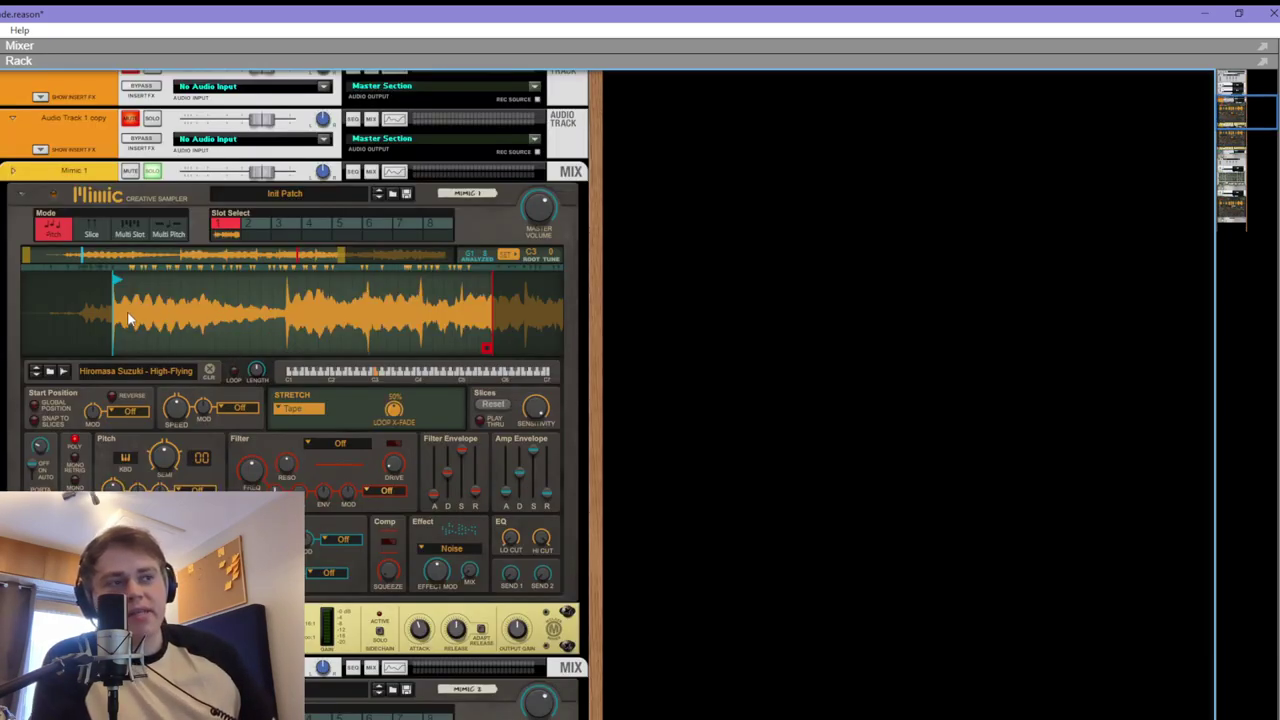
{"action": "mouse_move", "coordinate": [127, 314]}
{"action": "left_mouse_down"}
{"action": "mouse_move", "coordinate": [163, 355]}
{"action": "mouse_move", "coordinate": [196, 301]}
{"action": "mouse_move", "coordinate": [181, 291]}
{"action": "mouse_move", "coordinate": [157, 313]}
{"action": "left_mouse_up"}
{"action": "scroll", "coordinate": [223, 458], "scroll_direction": "down", "scroll_amount": 4}
{"action": "scroll", "coordinate": [155, 323], "scroll_direction": "up", "scroll_amount": 5}
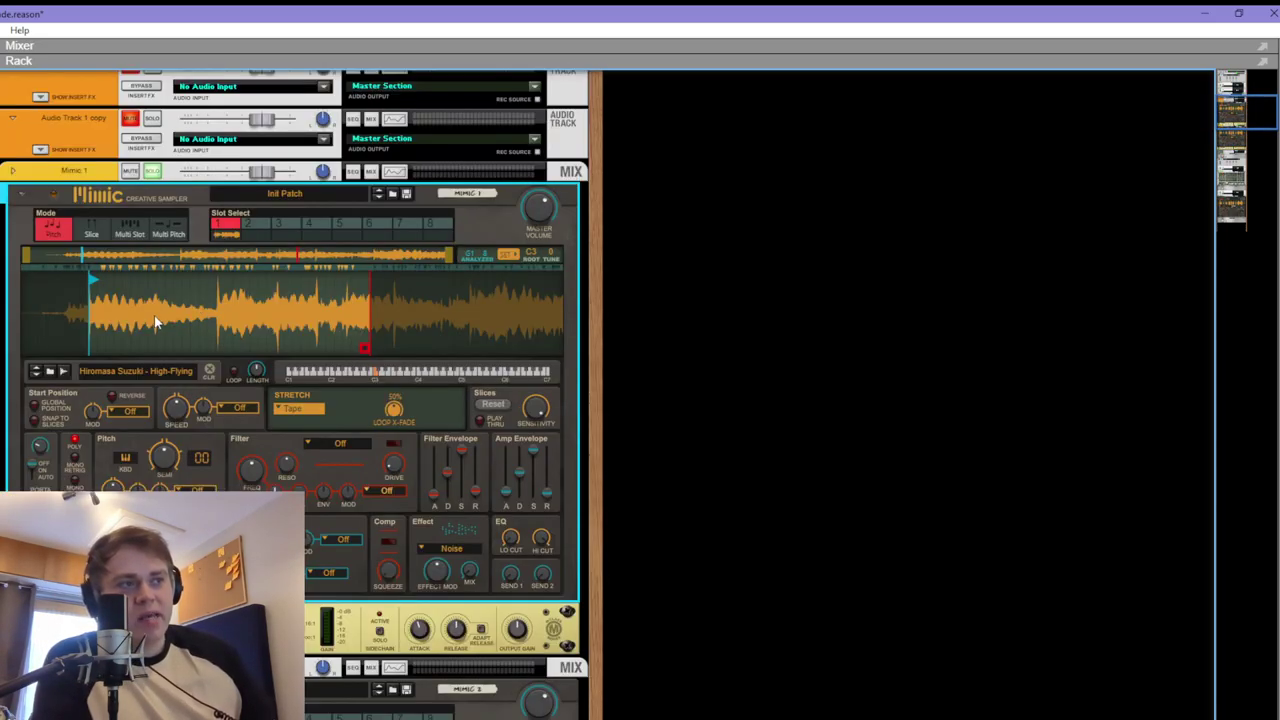
{"action": "scroll", "coordinate": [185, 457], "scroll_direction": "down", "scroll_amount": 5}
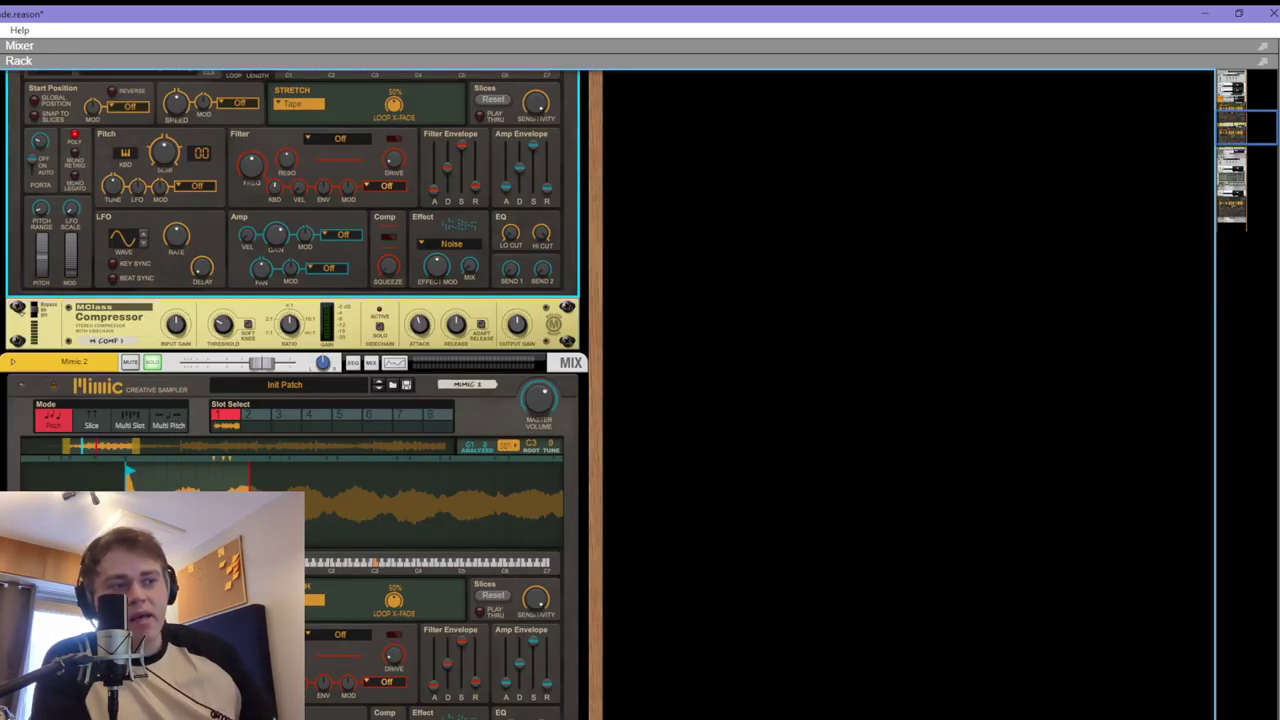
{"action": "scroll", "coordinate": [265, 420], "scroll_direction": "down", "scroll_amount": 3}
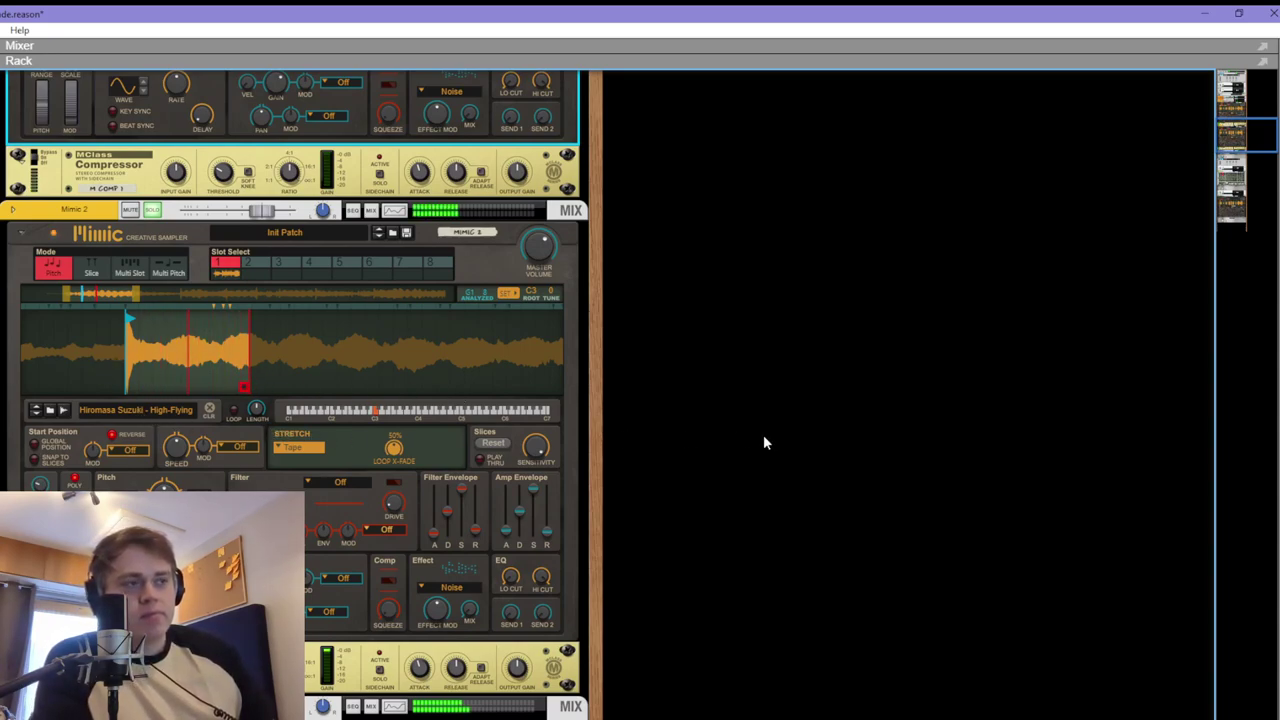
{"action": "scroll", "coordinate": [756, 440], "scroll_direction": "up", "scroll_amount": 3}
{"action": "left_click", "coordinate": [756, 468]}
{"action": "scroll", "coordinate": [690, 437], "scroll_direction": "up", "scroll_amount": 3}
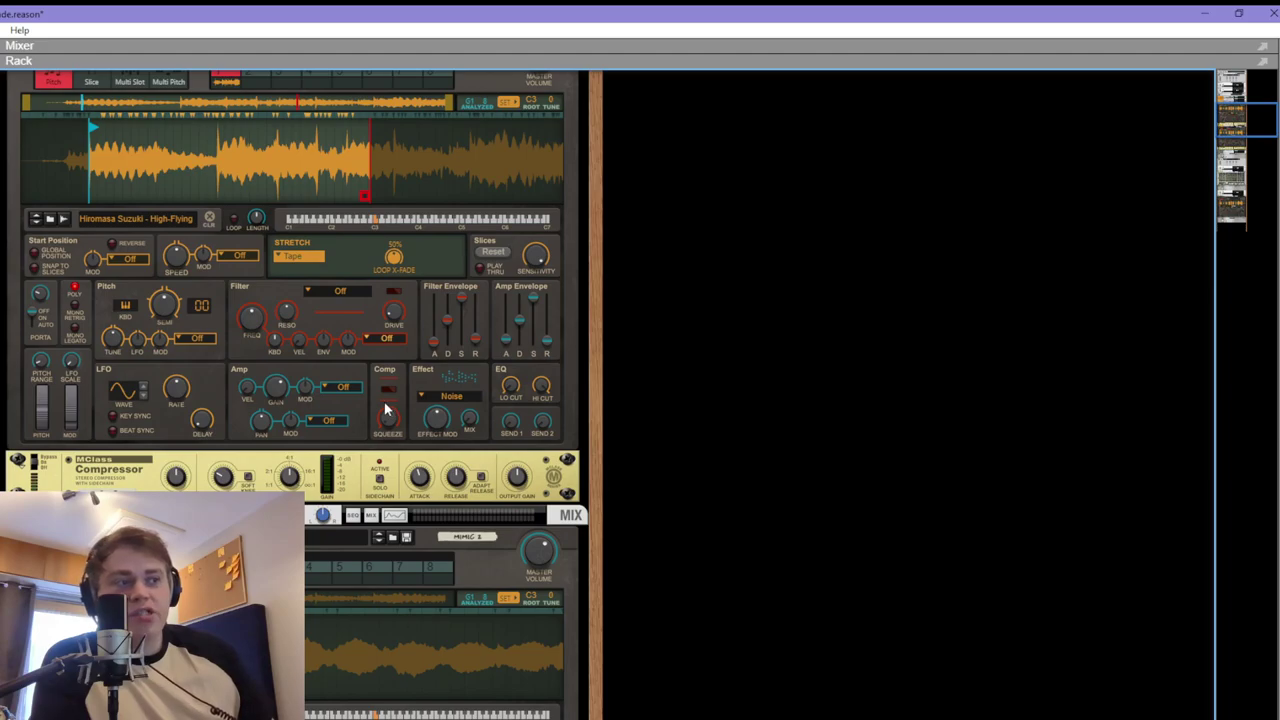
Compare Bus 1 with Utility's Mid solo off and on during playback, and check the Ozone Imager vectorscope
{"action": "scroll", "coordinate": [384, 401], "scroll_direction": "down", "scroll_amount": 12}
{"action": "scroll", "coordinate": [298, 425], "scroll_direction": "down", "scroll_amount": 3}
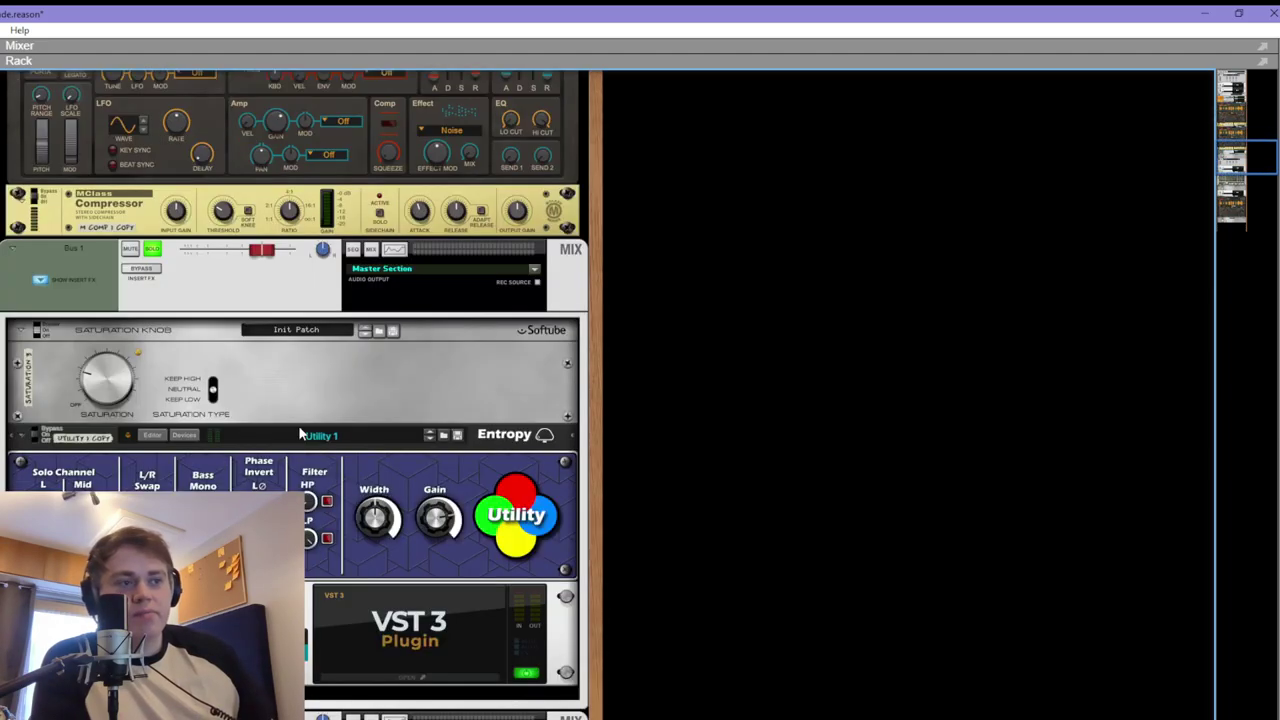
{"action": "scroll", "coordinate": [165, 413], "scroll_direction": "down", "scroll_amount": 3}
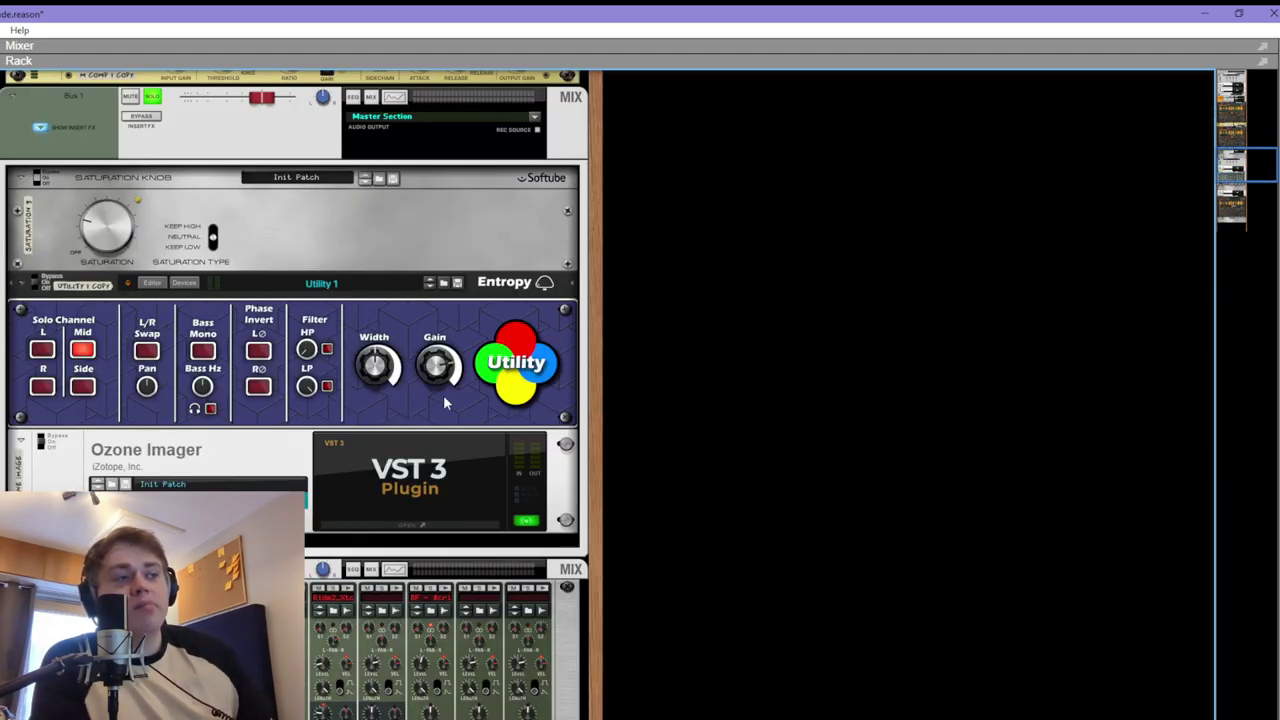
{"action": "left_click", "coordinate": [84, 352]}
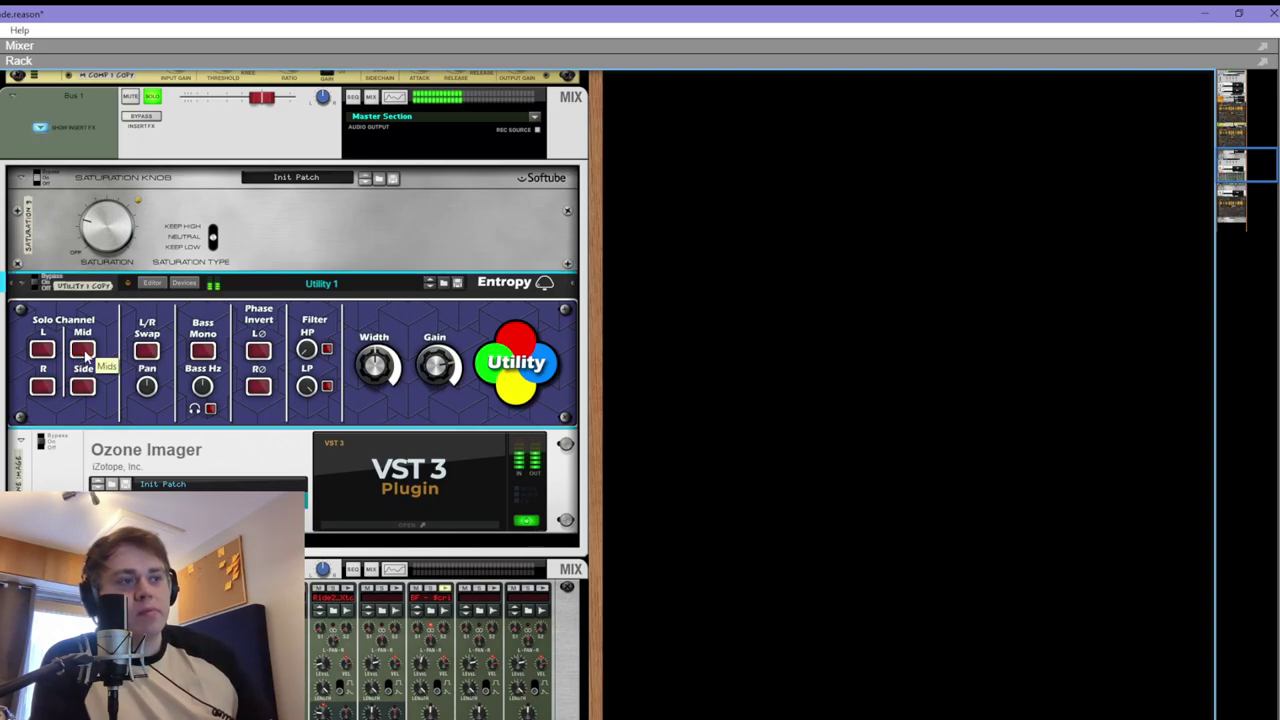
{"action": "left_click", "coordinate": [84, 352]}
{"action": "left_click", "coordinate": [408, 524]}
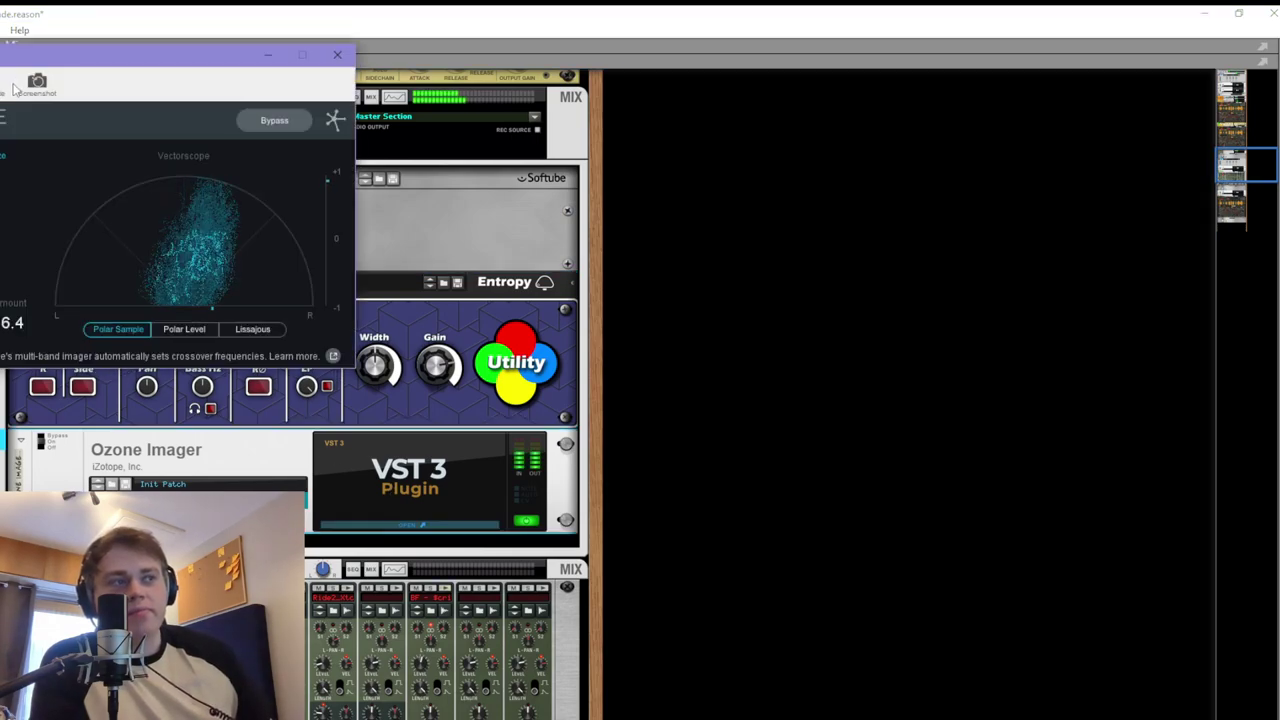
{"action": "left_click", "coordinate": [853, 455]}
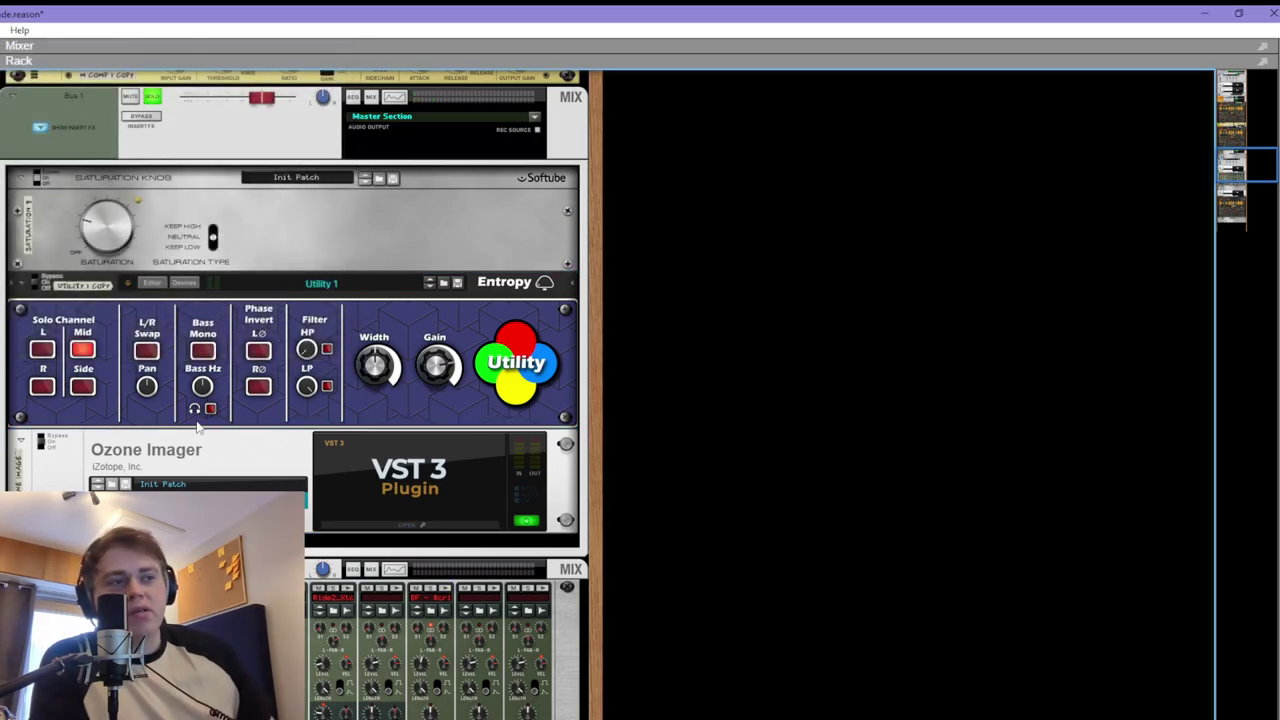
Turn off Mid solo in the Bus 1 Utility, switch on the Saturation Knob and play the loop
{"action": "left_click", "coordinate": [83, 350]}
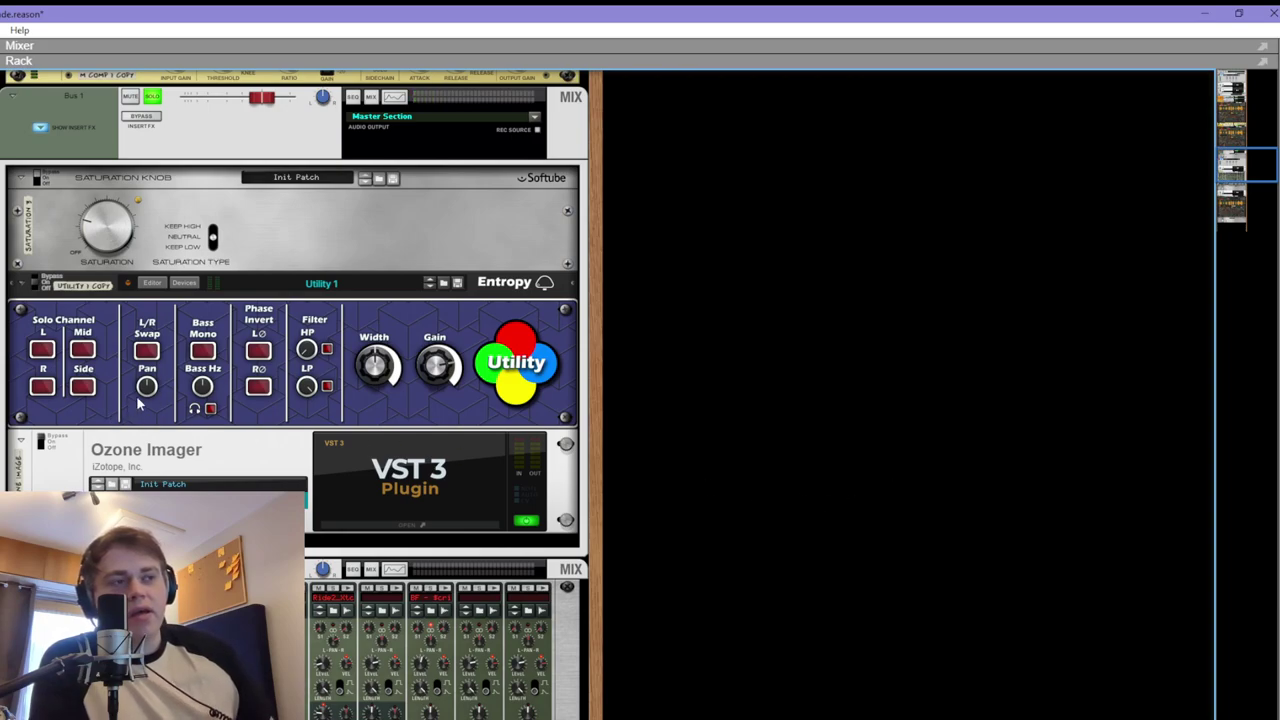
{"action": "key", "text": "space"}
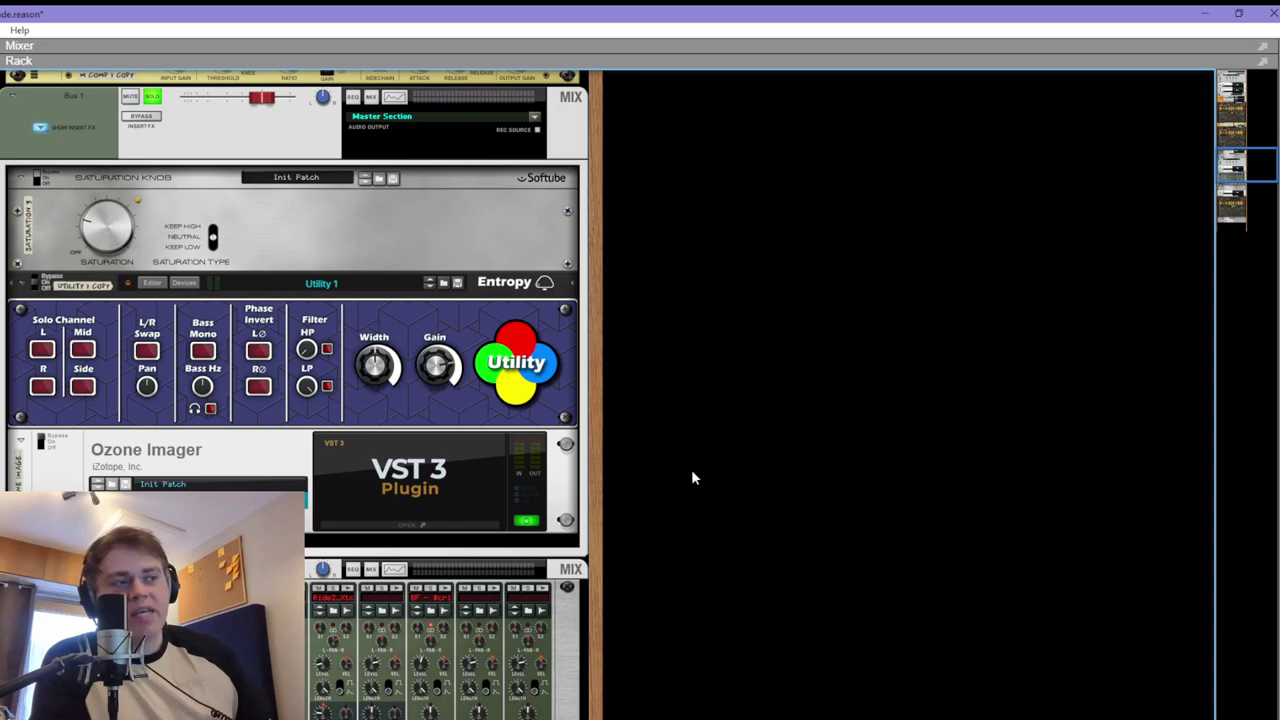
{"action": "left_click", "coordinate": [43, 185]}
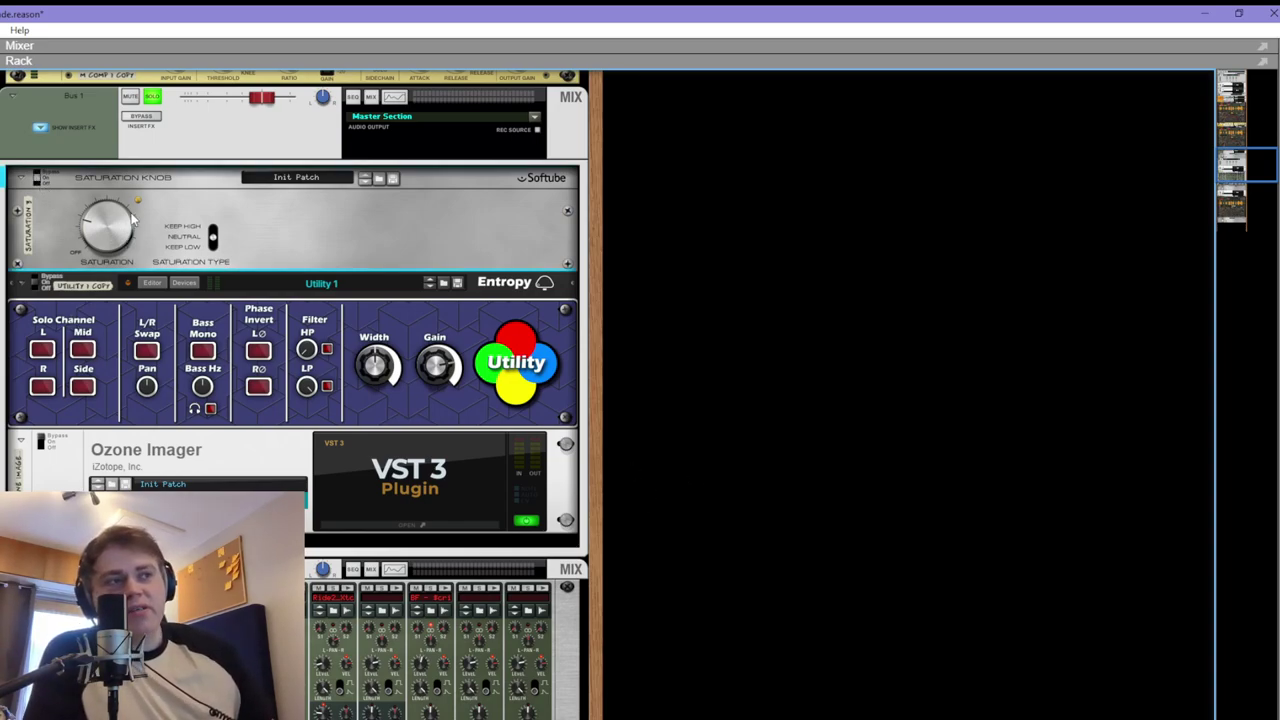
{"action": "scroll", "coordinate": [213, 300], "scroll_direction": "up", "scroll_amount": 3}
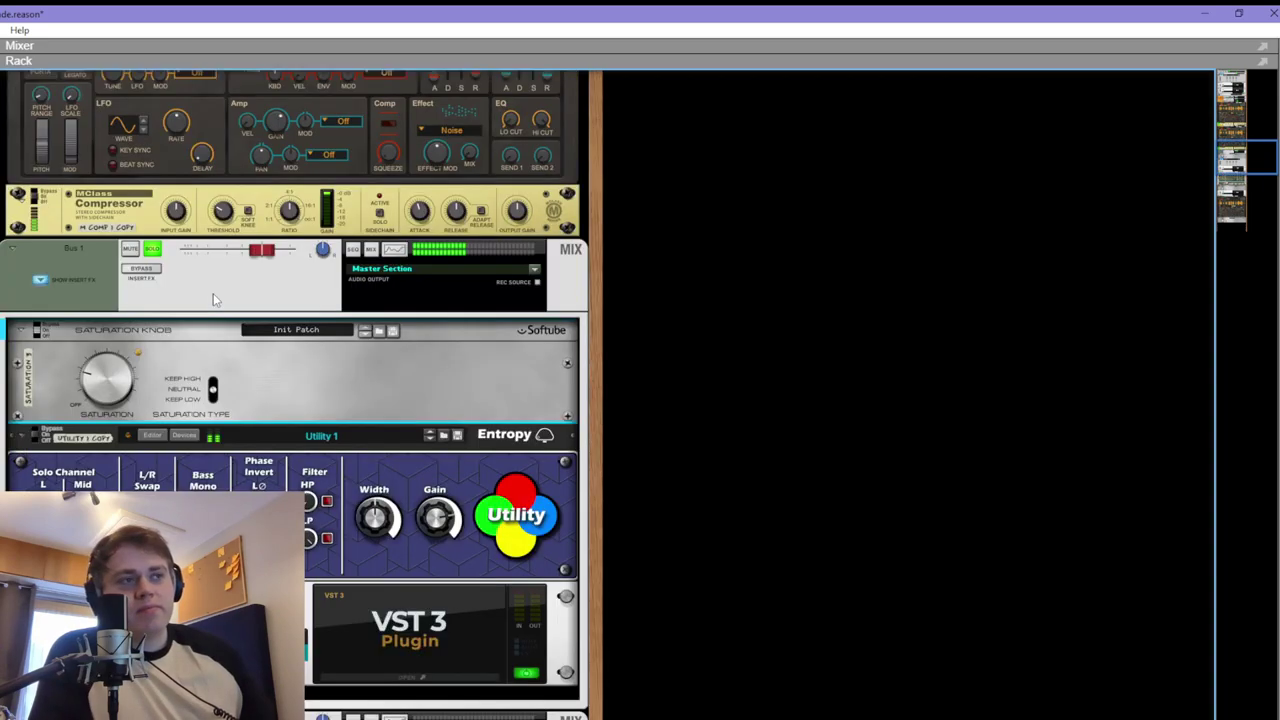
{"action": "scroll", "coordinate": [213, 293], "scroll_direction": "down", "scroll_amount": 3}
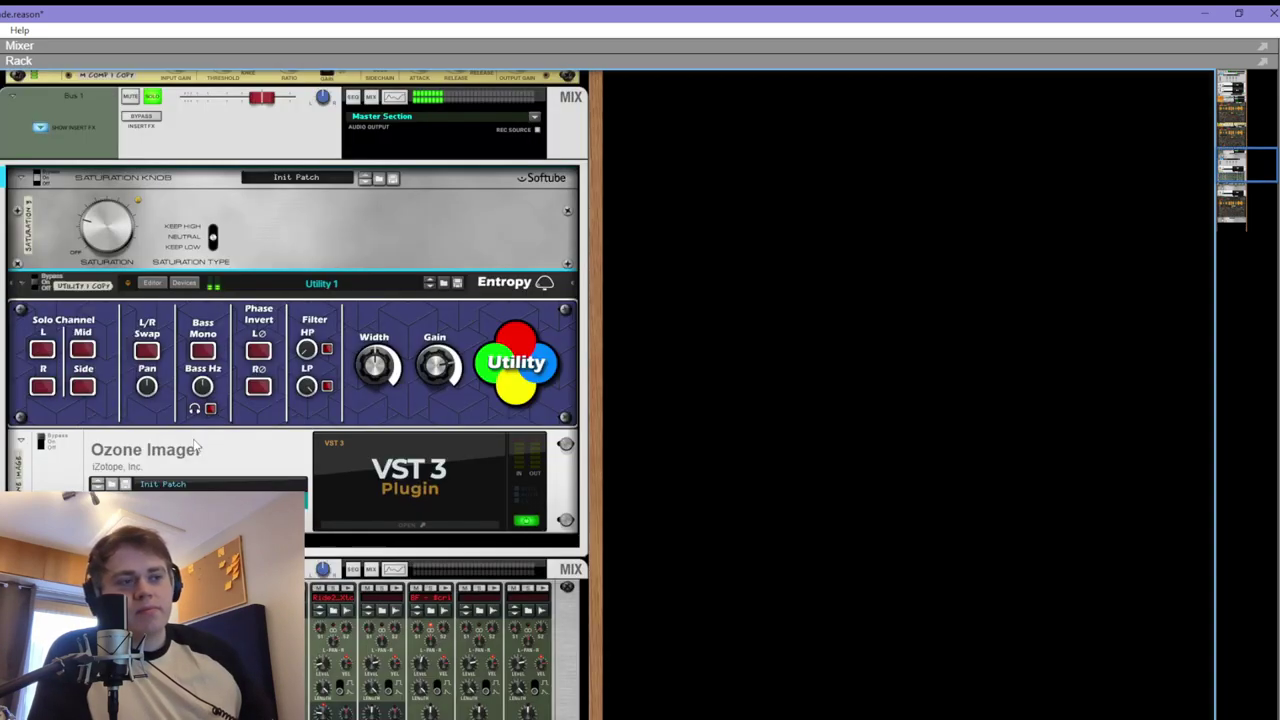
Enable Mid solo in the Bus 1 Utility and audition the loop
{"action": "left_click", "coordinate": [83, 350]}
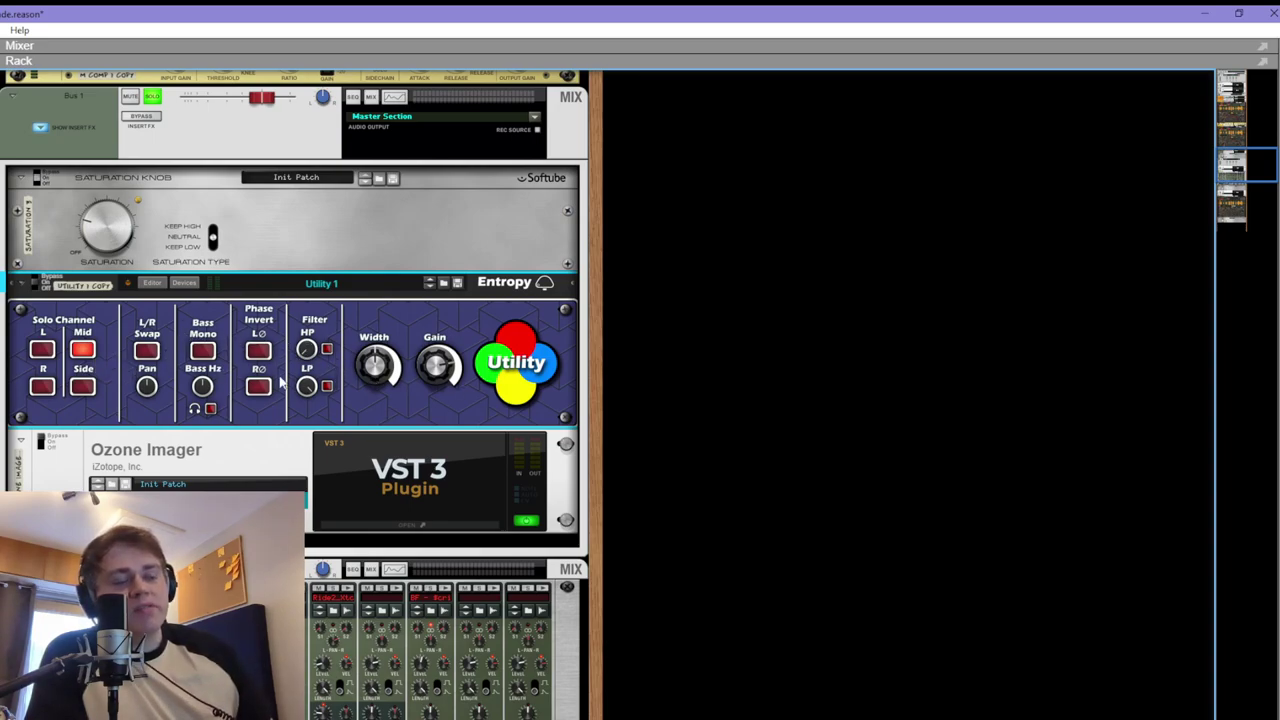
{"action": "left_click", "coordinate": [722, 418]}
{"action": "key", "text": "space"}
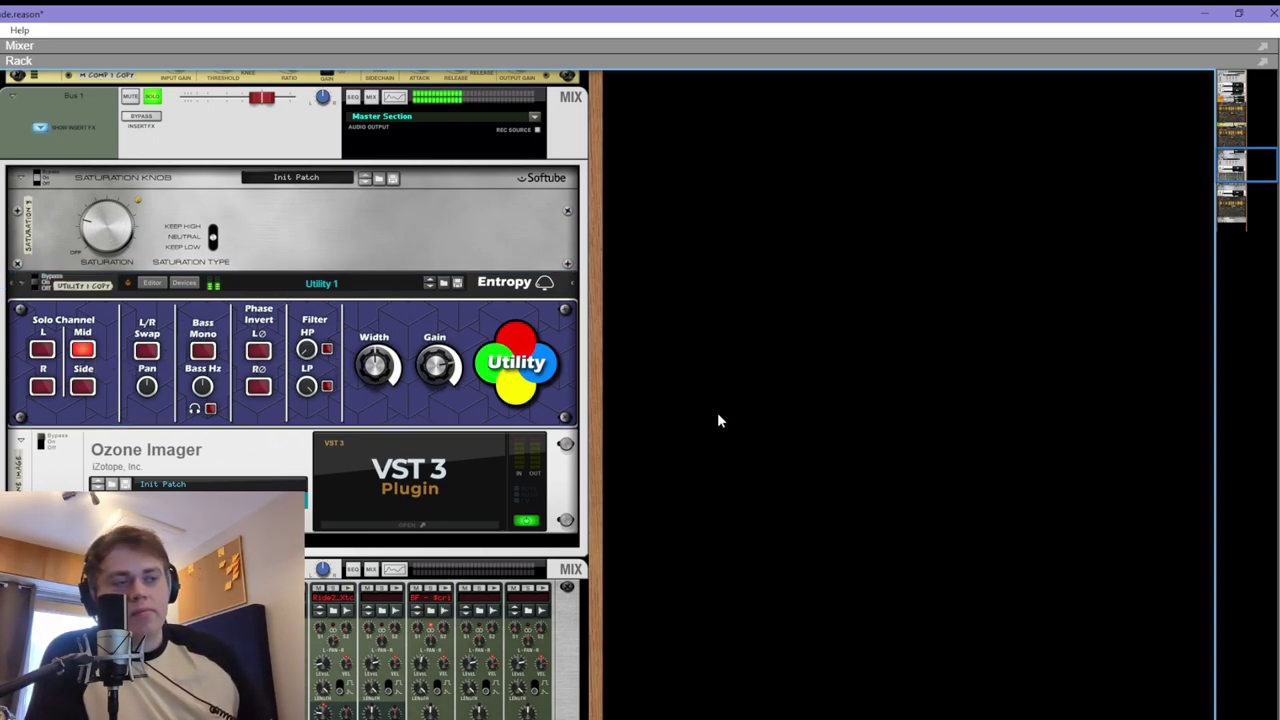
{"action": "key", "text": "space"}
Switch on the Bus 1 Ozone Imager, pin its window open, and check the vectorscope during playback before closing it
{"action": "left_click", "coordinate": [44, 447]}
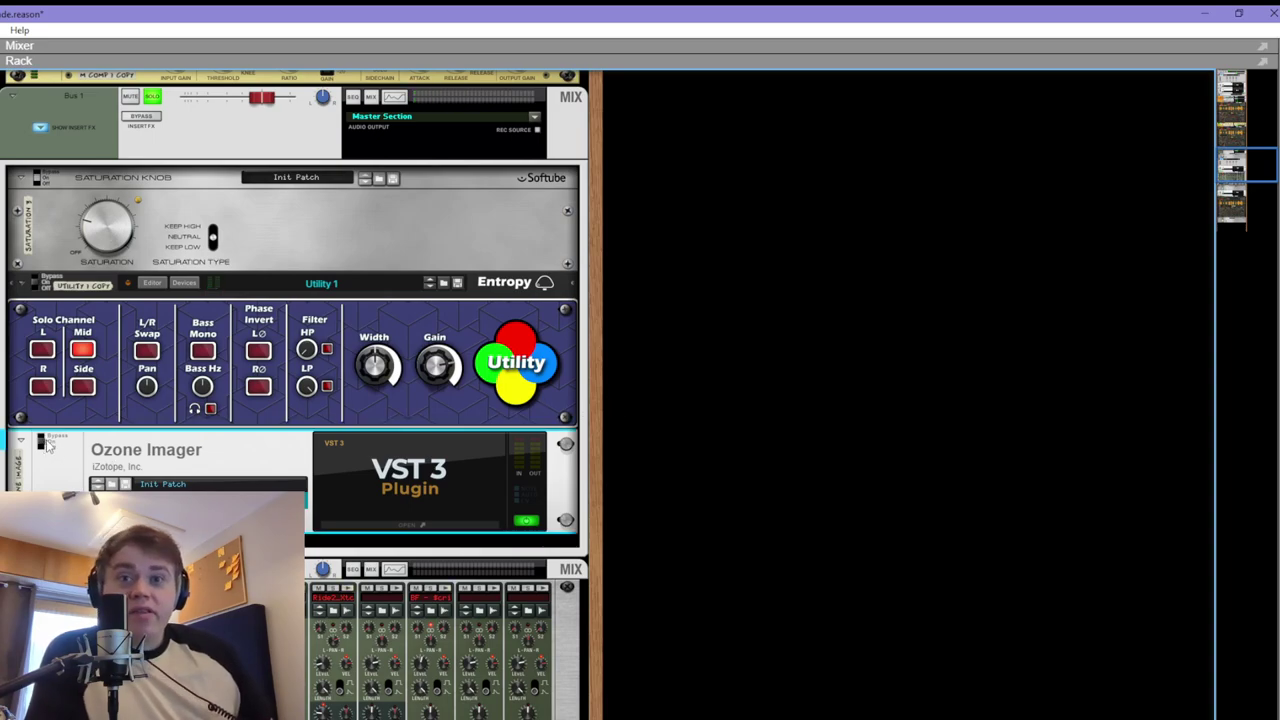
{"action": "left_click", "coordinate": [410, 524]}
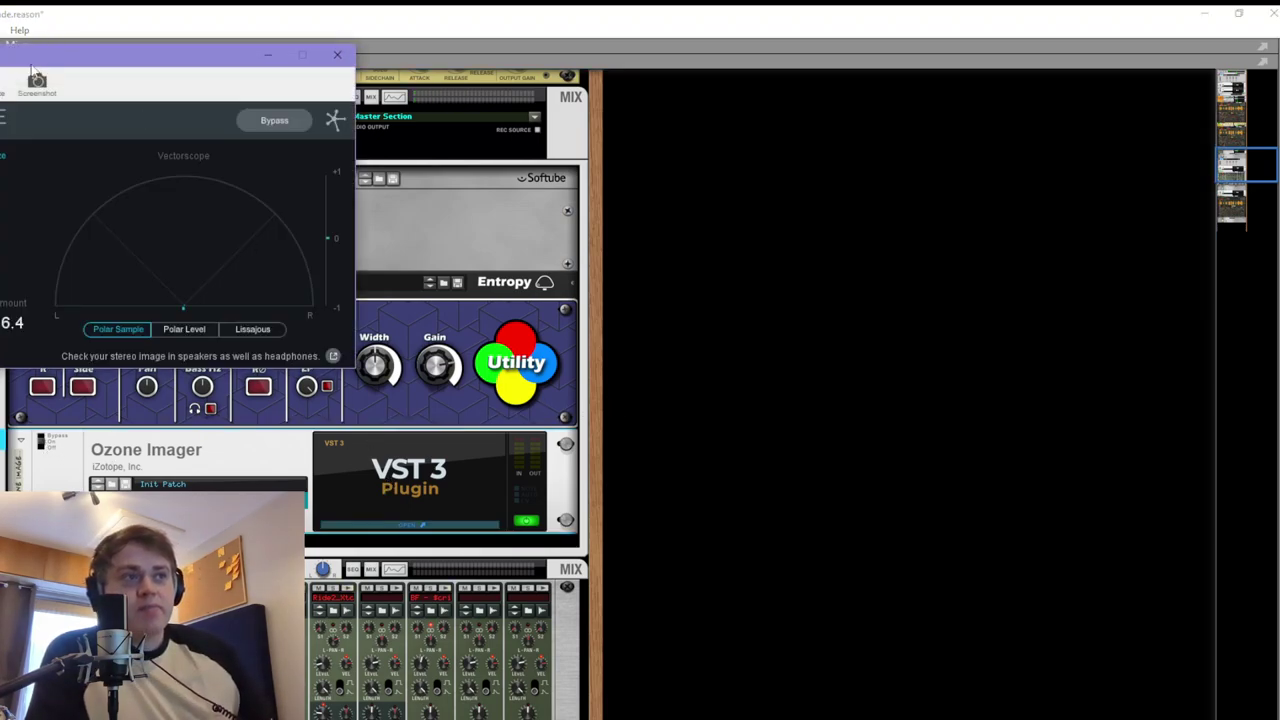
{"action": "left_click_drag", "start_coordinate": [31, 63], "coordinate": [199, 131]}
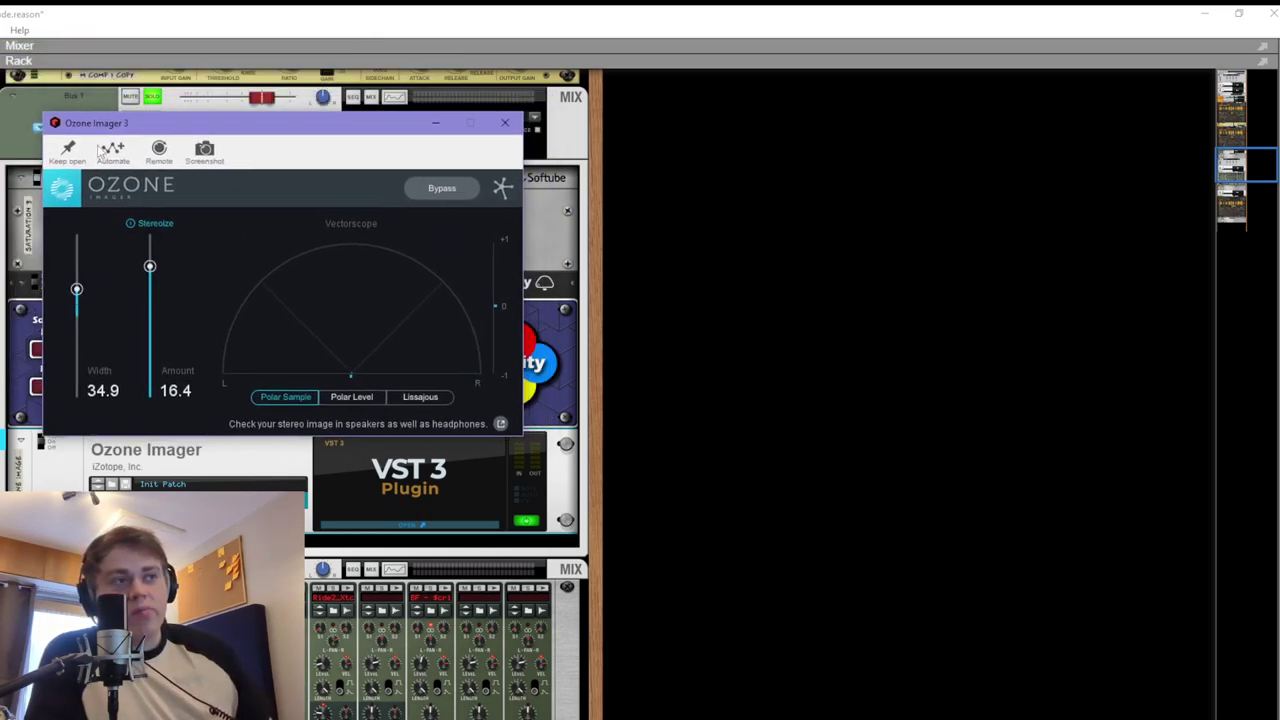
{"action": "left_click", "coordinate": [67, 150]}
{"action": "left_click_drag", "start_coordinate": [128, 131], "coordinate": [160, 143]}
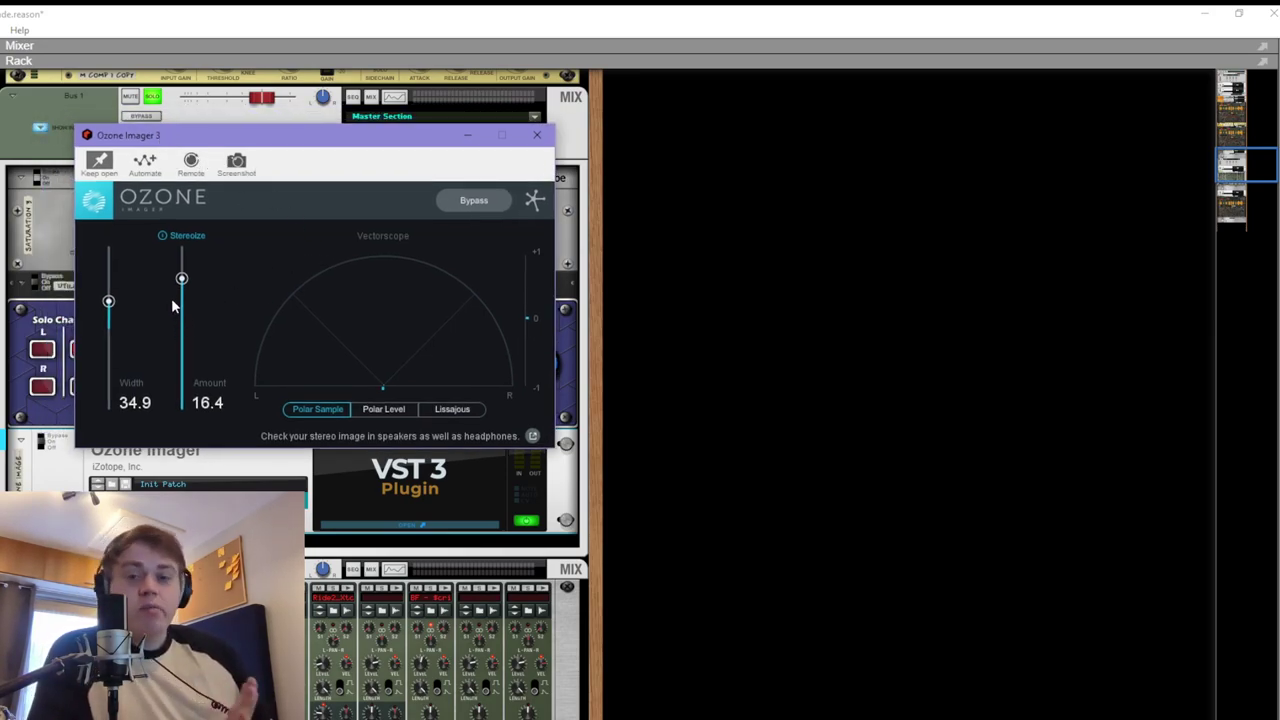
{"action": "key", "text": "space"}
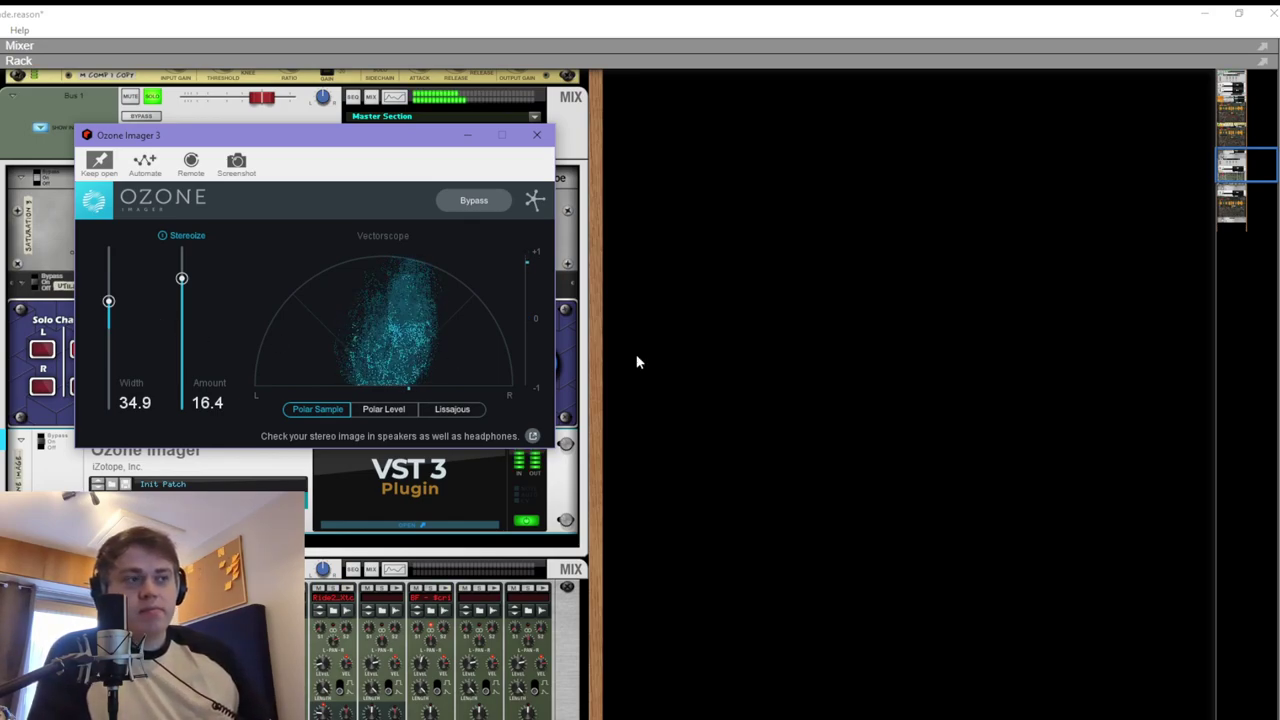
{"action": "left_click", "coordinate": [536, 134]}
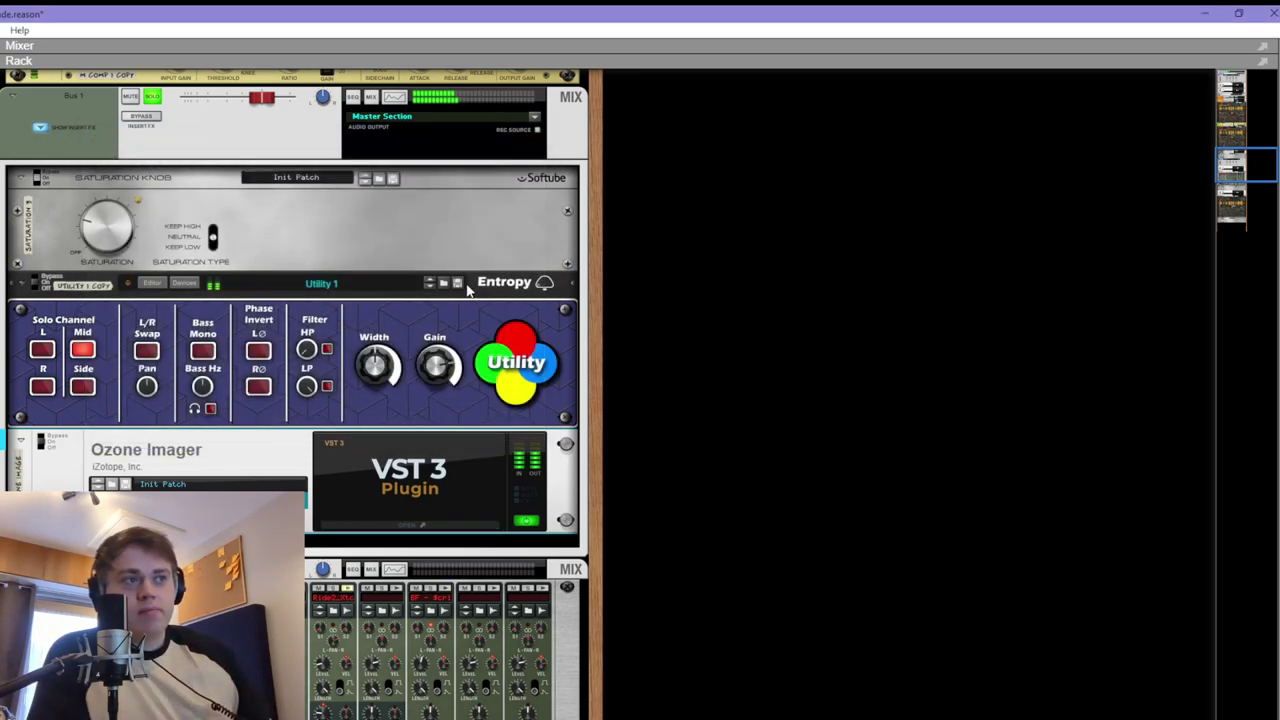
Compare the loop with the Bus 1 insert effects bypassed and active, and stop playback
{"action": "left_click", "coordinate": [145, 117]}
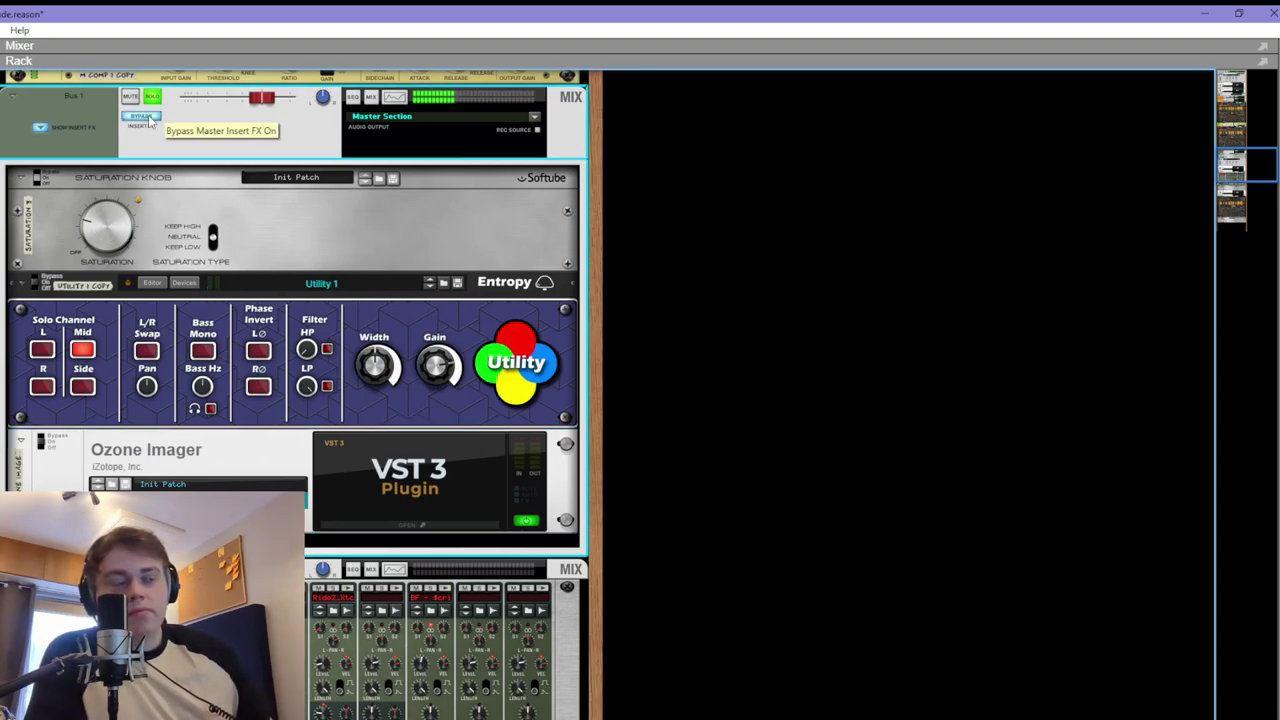
{"action": "left_click", "coordinate": [145, 117]}
{"action": "left_click", "coordinate": [744, 364]}
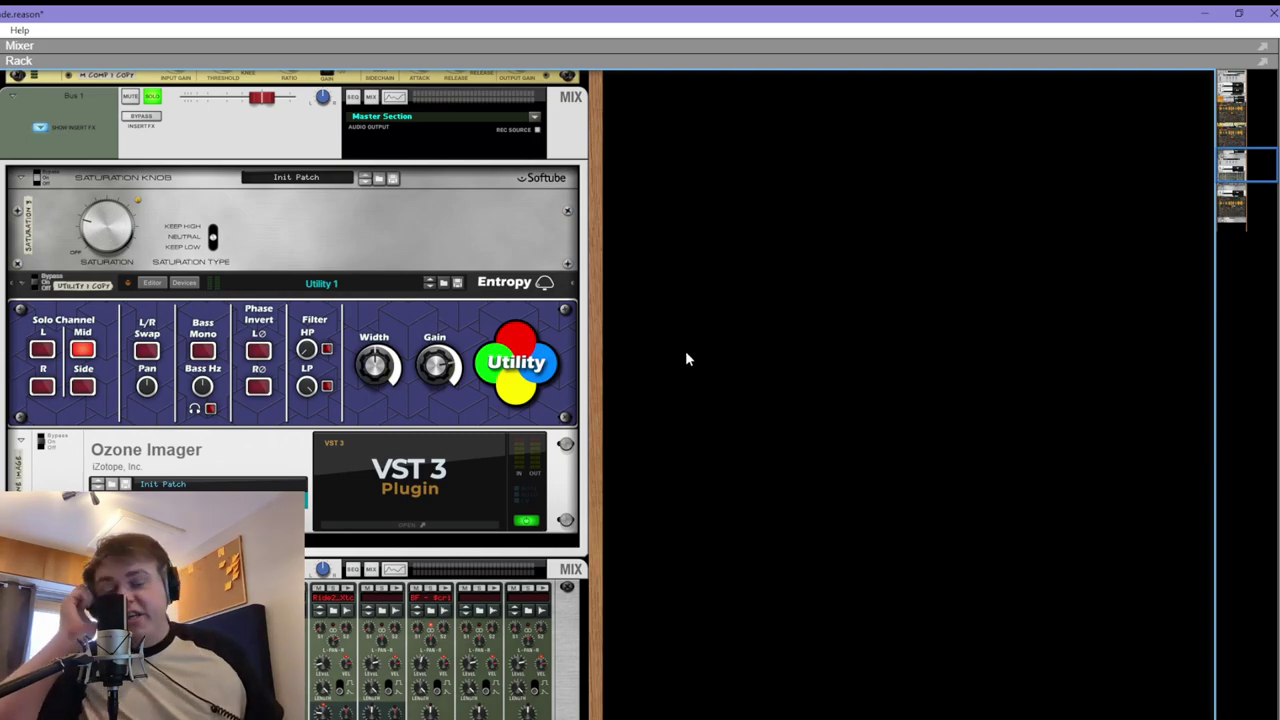
Solo the Drums channel in place of Bus 1, play the loop, and return to the sequencer
{"action": "key", "text": "F7"}
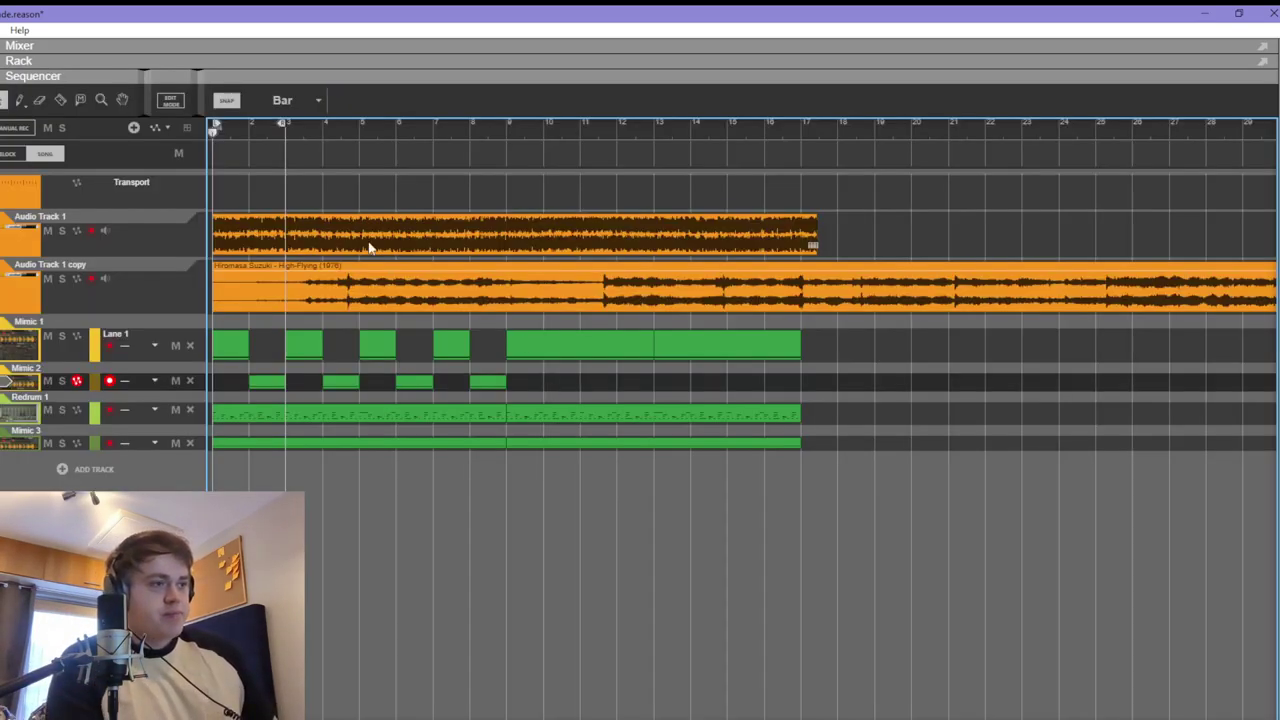
{"action": "key", "text": "F5"}
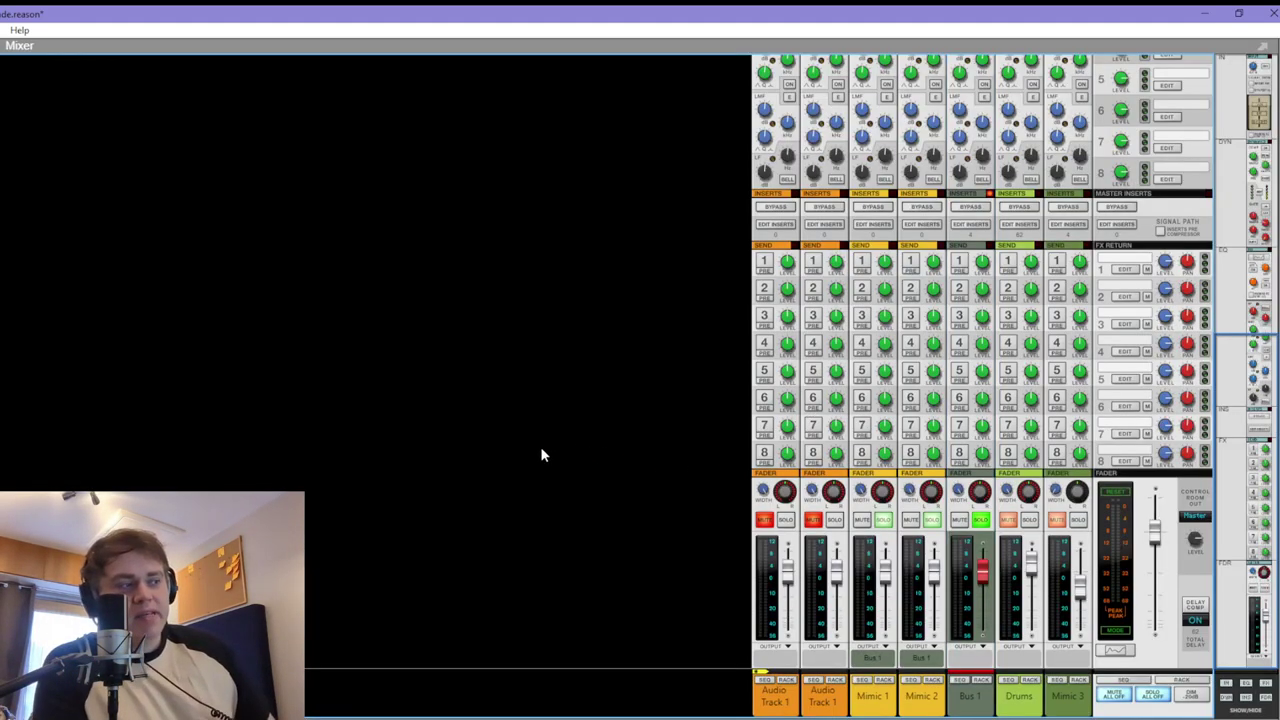
{"action": "left_click", "coordinate": [984, 521]}
{"action": "left_click", "coordinate": [1032, 521]}
{"action": "key", "text": "space"}
{"action": "key", "text": "F7"}
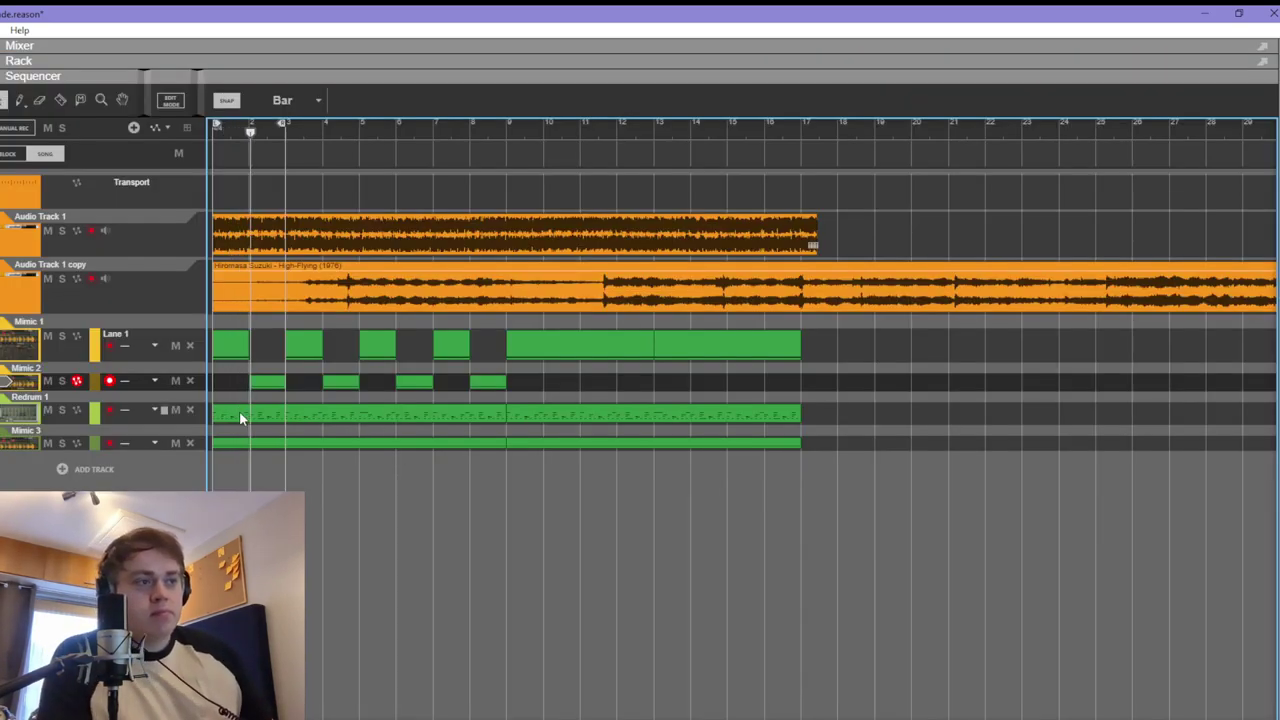
Open the first Redrum clip to inspect its drum notes, return to the arrangement, and play the loop
{"action": "double_click", "coordinate": [243, 417]}
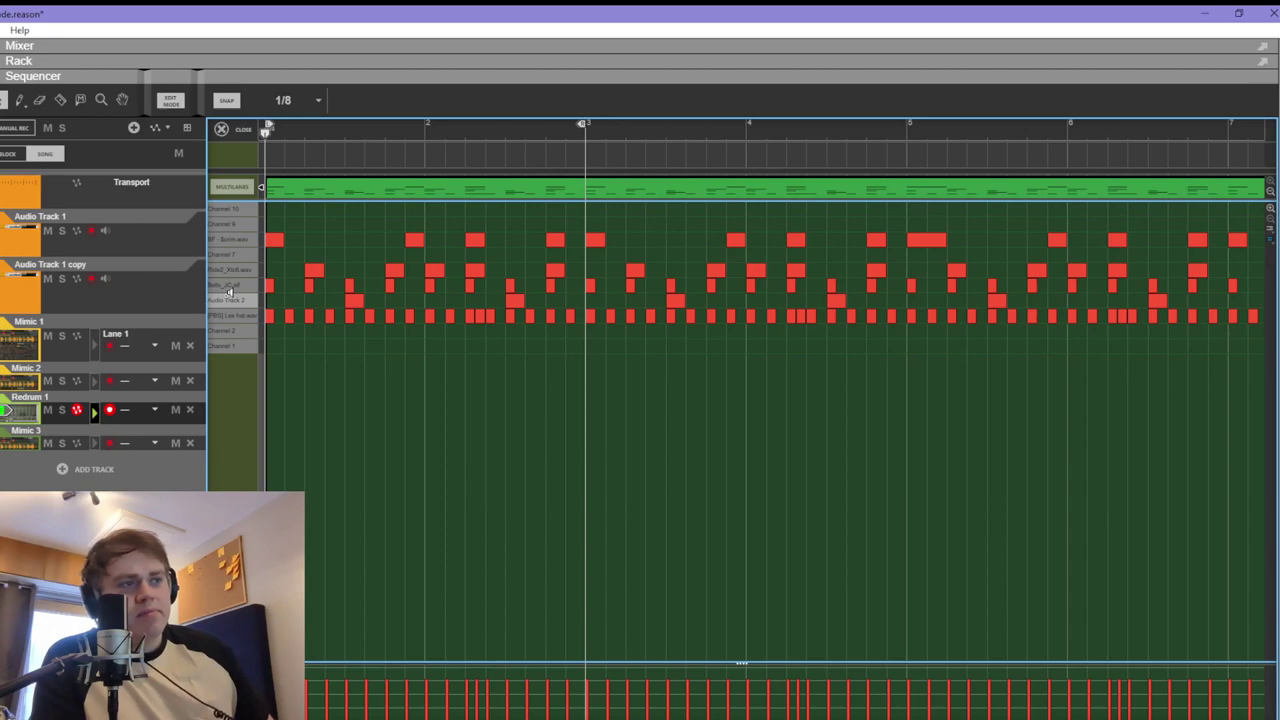
{"action": "key", "text": "Tab"}
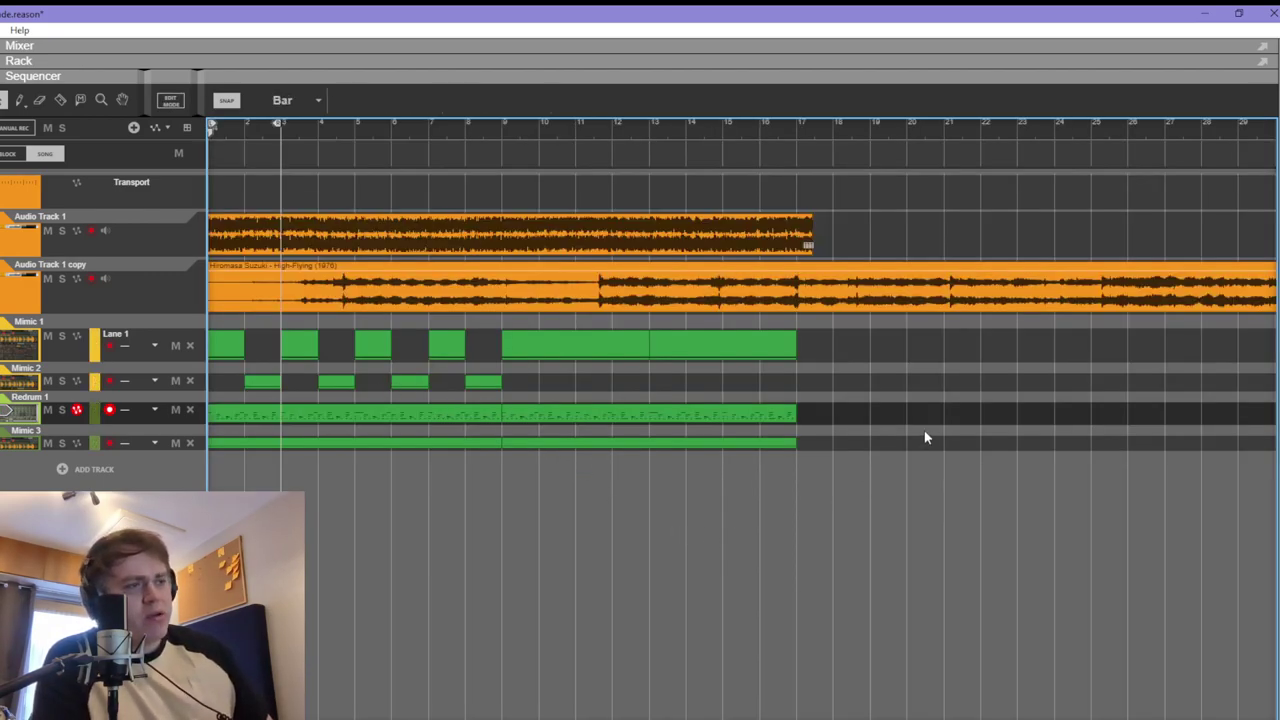
{"action": "key", "text": "space"}
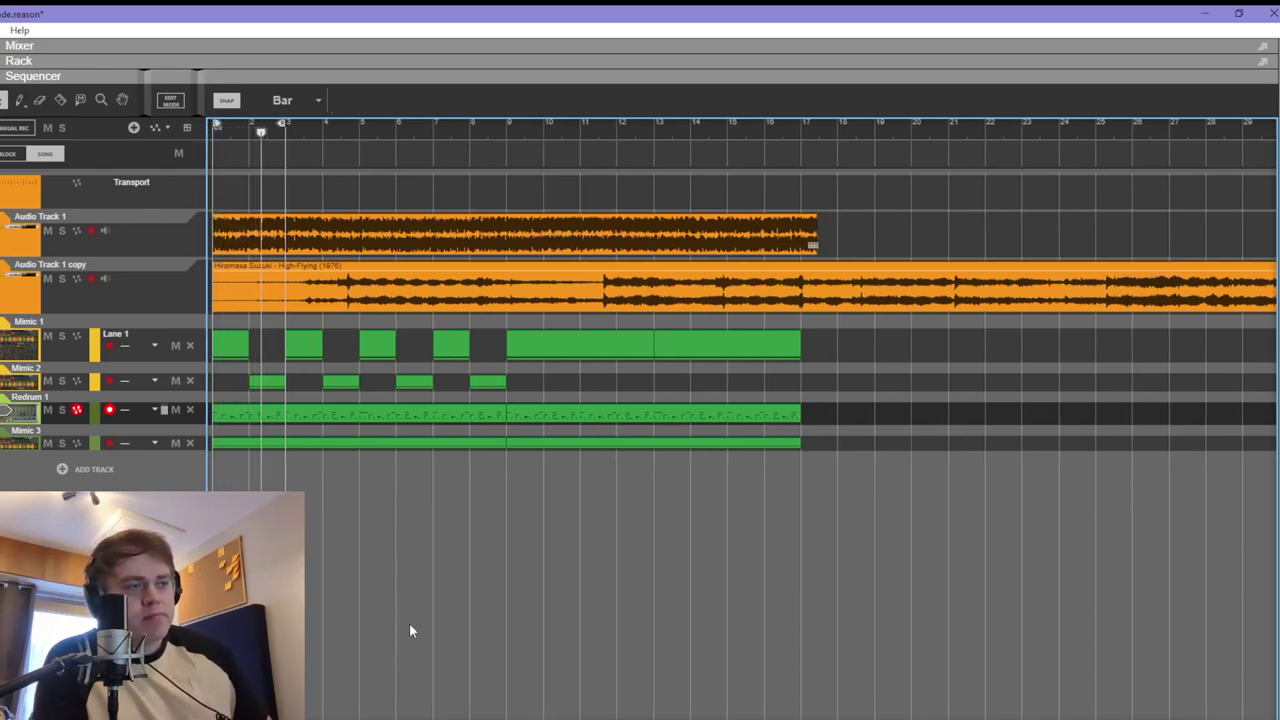
Solo the Mimic 3 channel in place of Drums and return to the sequencer
{"action": "key", "text": "F5"}
{"action": "left_click", "coordinate": [1031, 521]}
{"action": "left_click", "coordinate": [1079, 521]}
{"action": "left_click", "coordinate": [467, 518]}
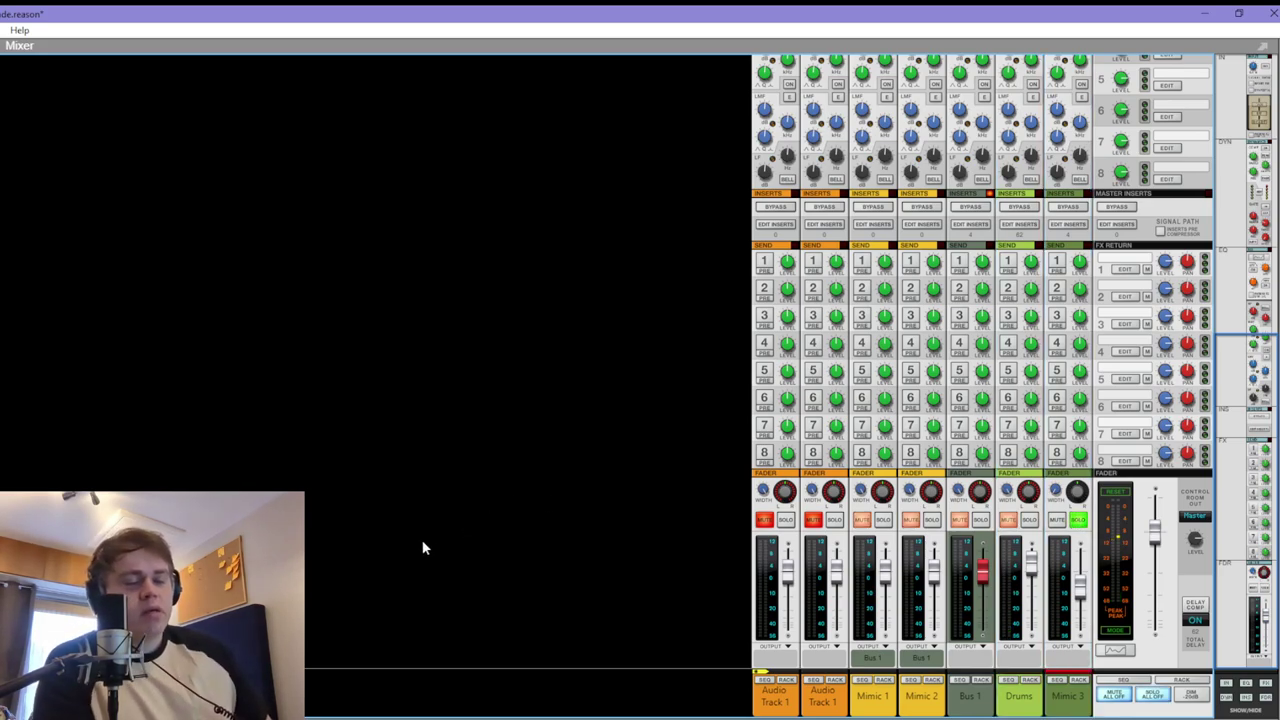
{"action": "key", "text": "F7"}
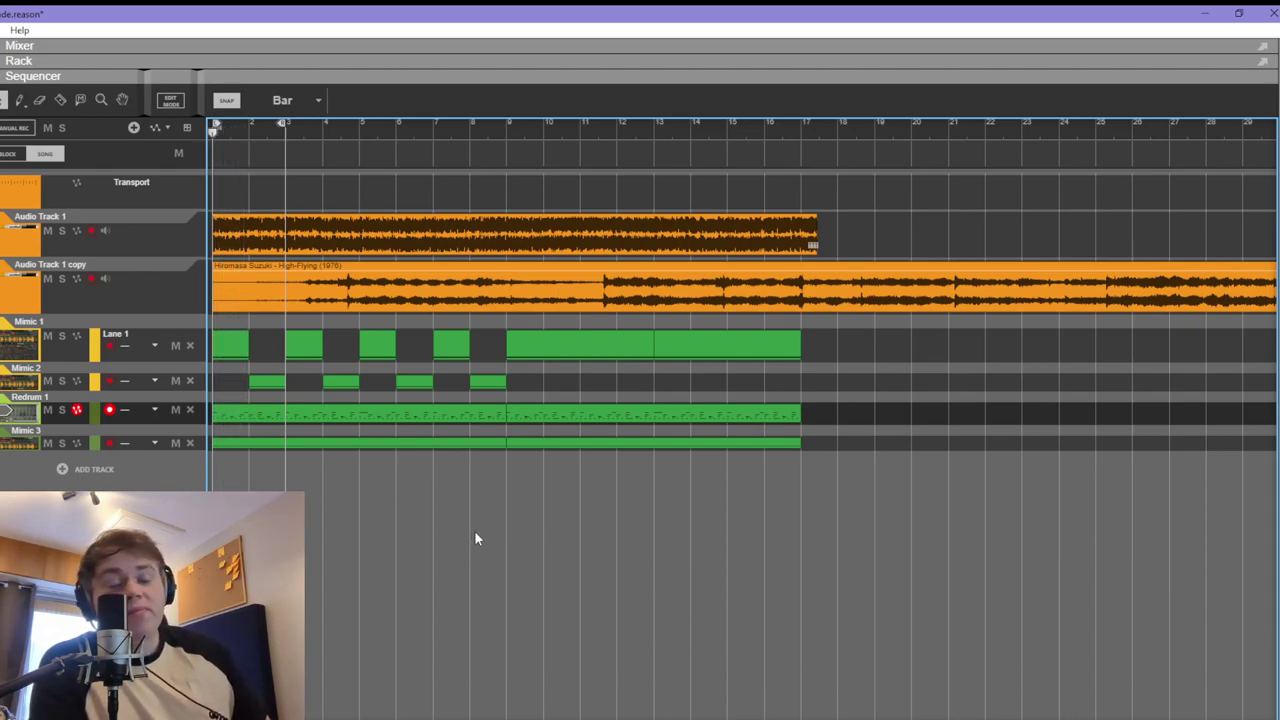
Extend the loop end to bar 9 to cover the first Mimic 3 clip, and start playback
{"action": "left_click", "coordinate": [303, 445]}
{"action": "left_click", "coordinate": [505, 126]}
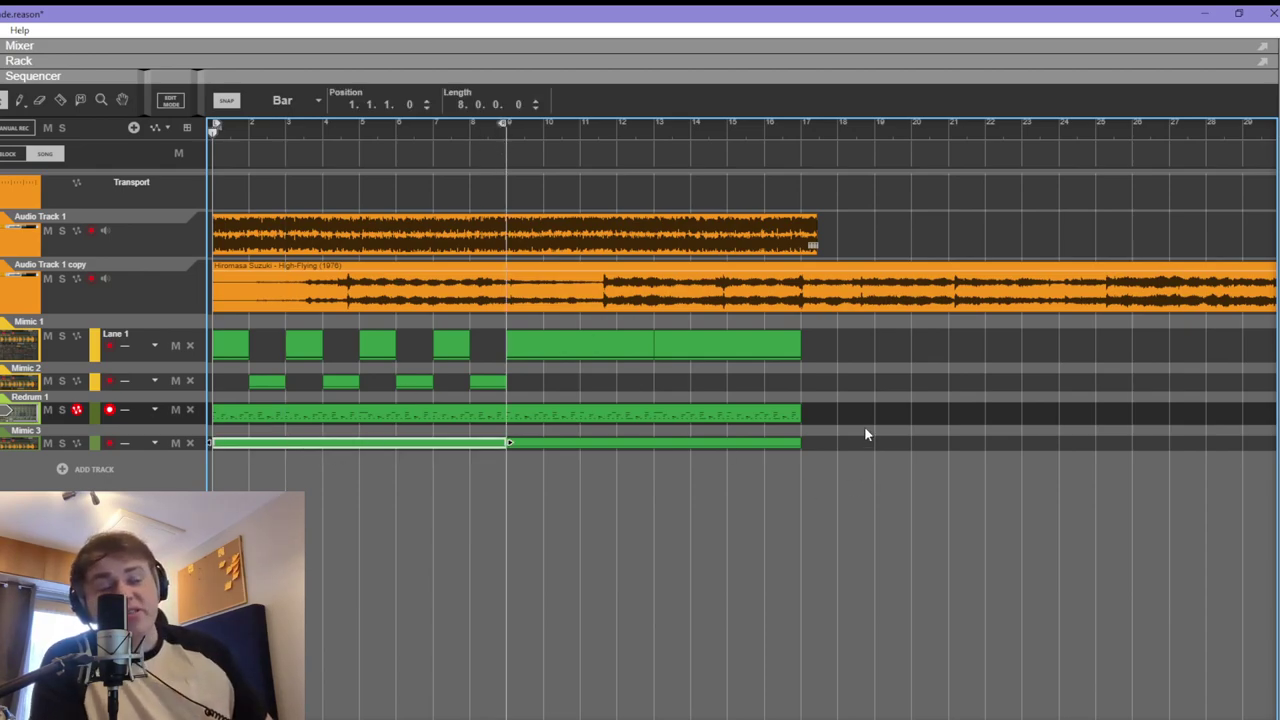
{"action": "left_click", "coordinate": [955, 409]}
{"action": "key", "text": "space"}
Examine the Mimic 3 sampler with its 808 sample and the Saturation Knob below it in the rack
{"action": "key", "text": "F6"}
{"action": "scroll", "coordinate": [432, 487], "scroll_direction": "down", "scroll_amount": 2}
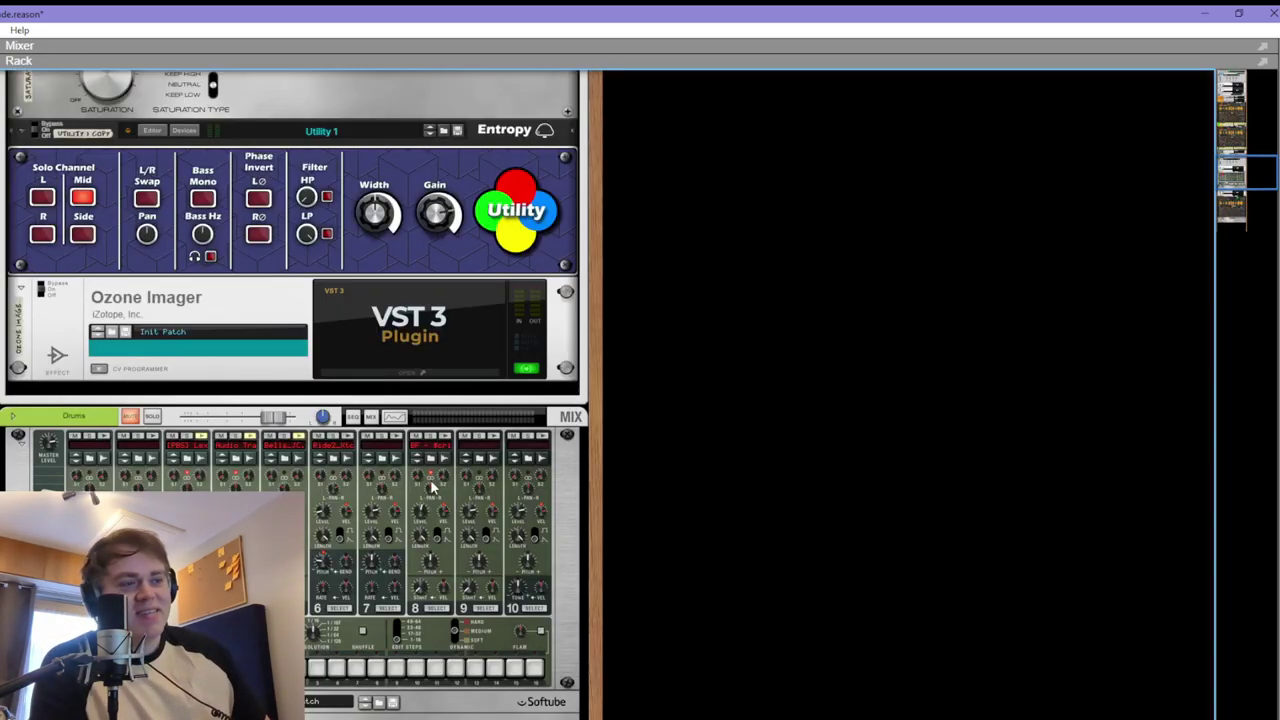
{"action": "scroll", "coordinate": [432, 487], "scroll_direction": "down", "scroll_amount": 10}
{"action": "scroll", "coordinate": [405, 482], "scroll_direction": "up", "scroll_amount": 3}
{"action": "scroll", "coordinate": [400, 471], "scroll_direction": "down", "scroll_amount": 3}
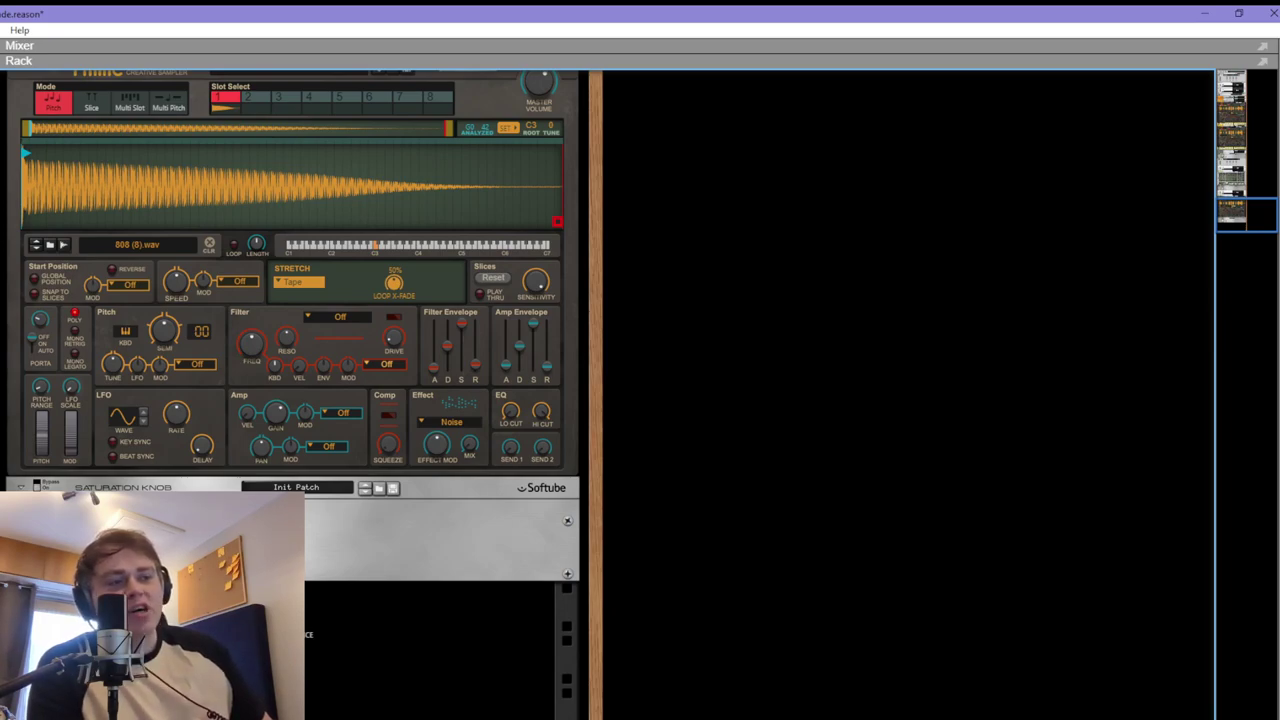
Set the loop to run from bar 9 to bar 17, stop playback, and place the playhead at bar 9
{"action": "key", "text": "F5"}
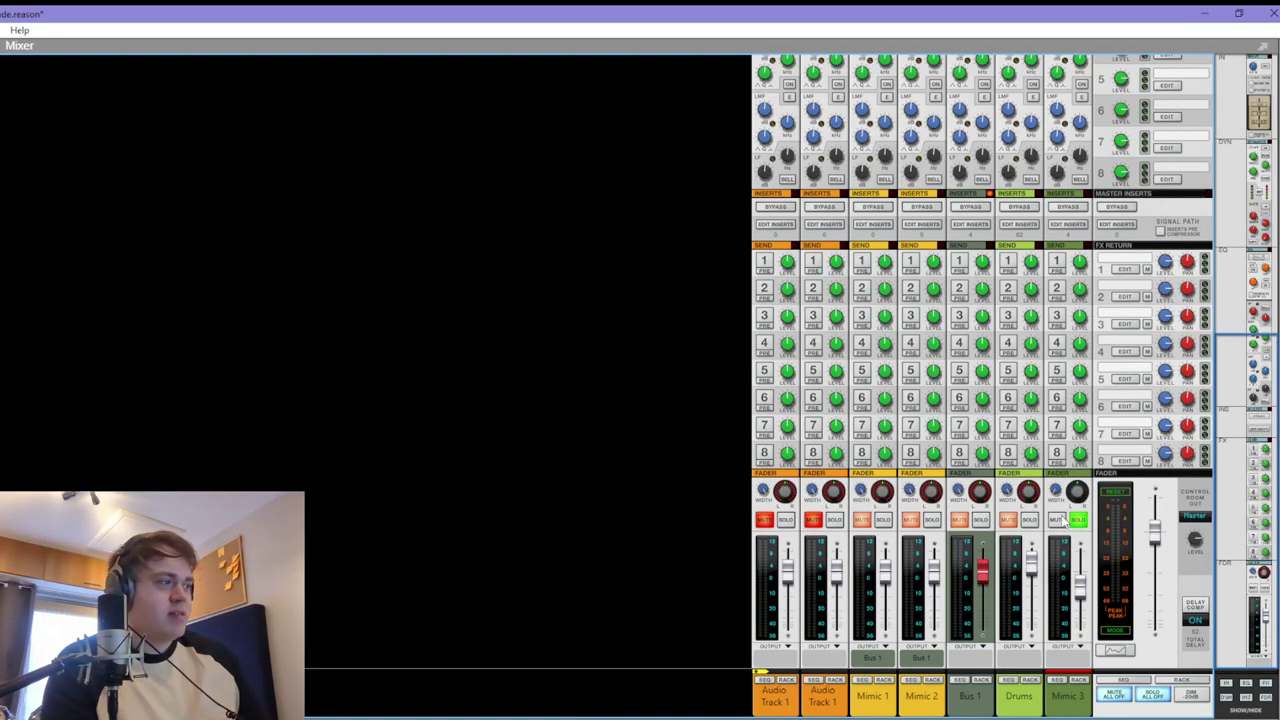
{"action": "key", "text": "F7"}
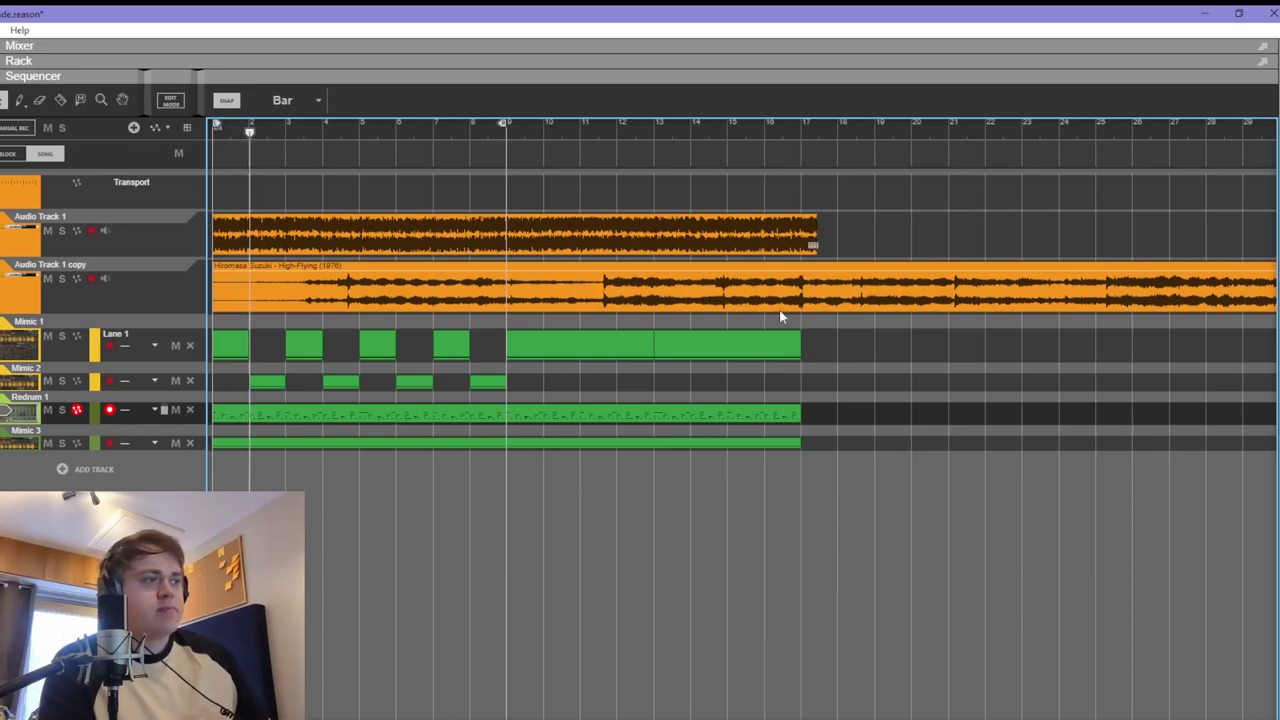
{"action": "left_click", "coordinate": [803, 126], "text": "alt"}
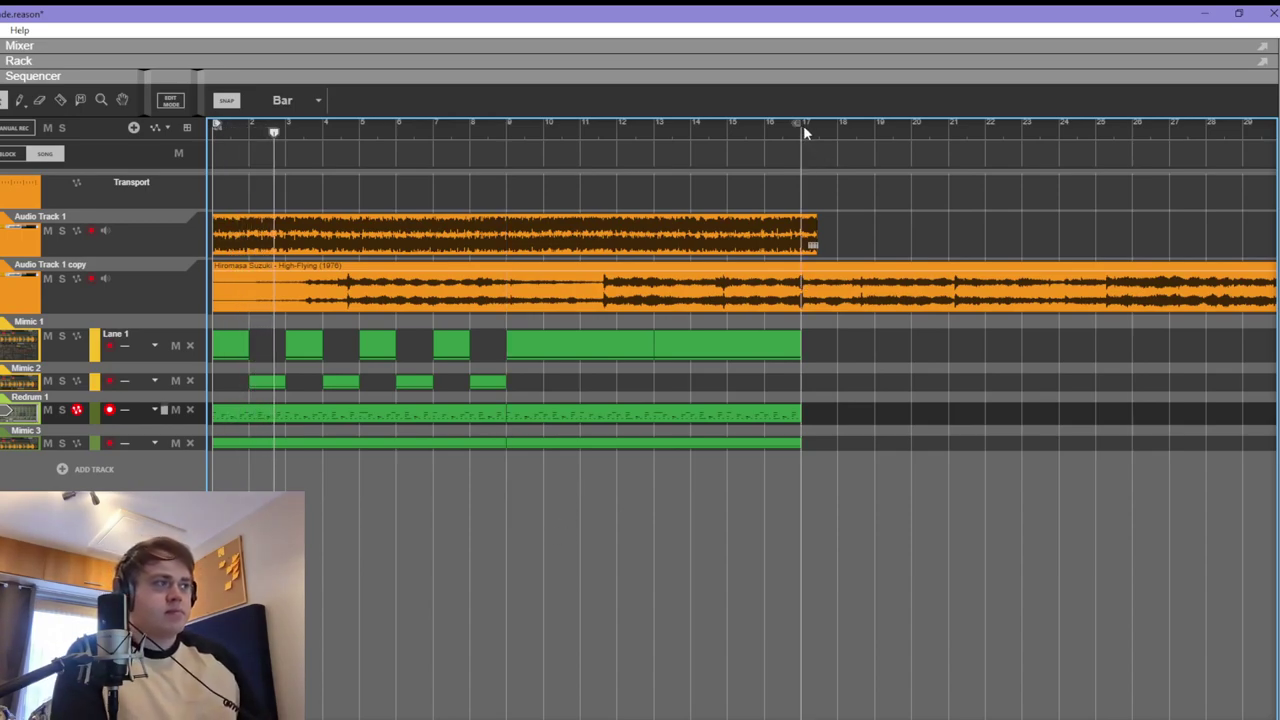
{"action": "left_click", "coordinate": [511, 127], "text": "ctrl"}
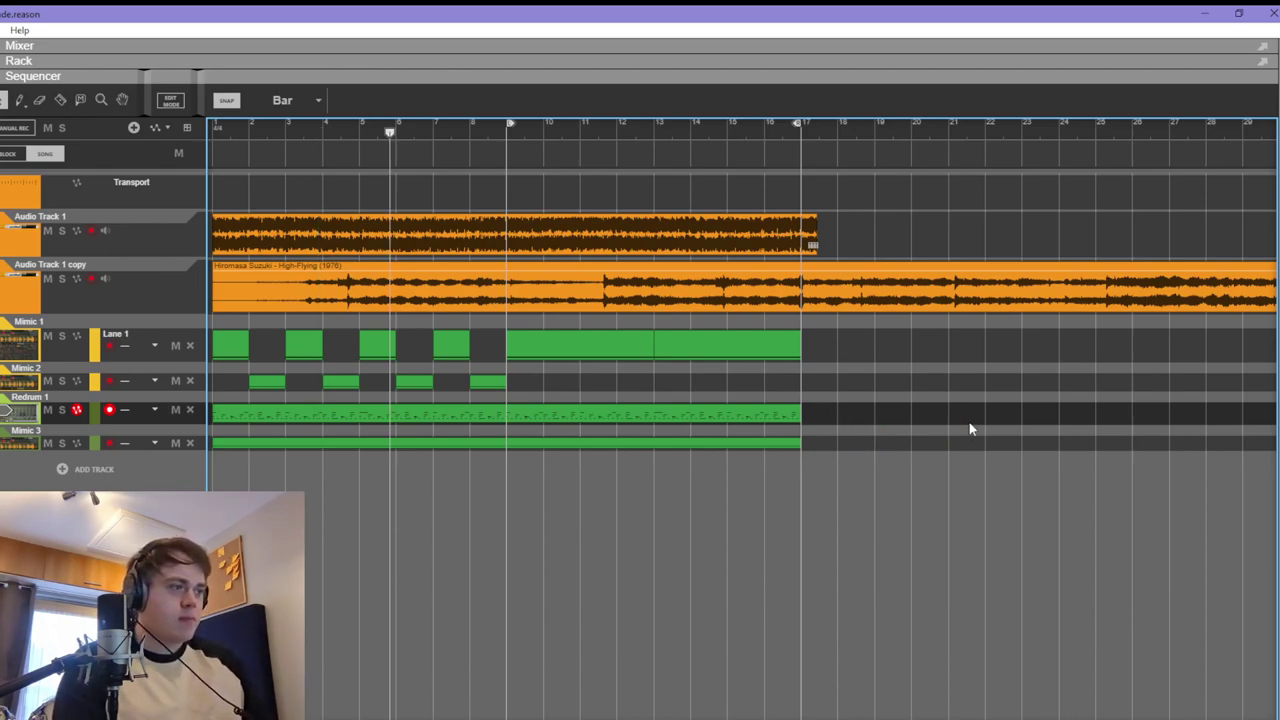
{"action": "key", "text": "space"}
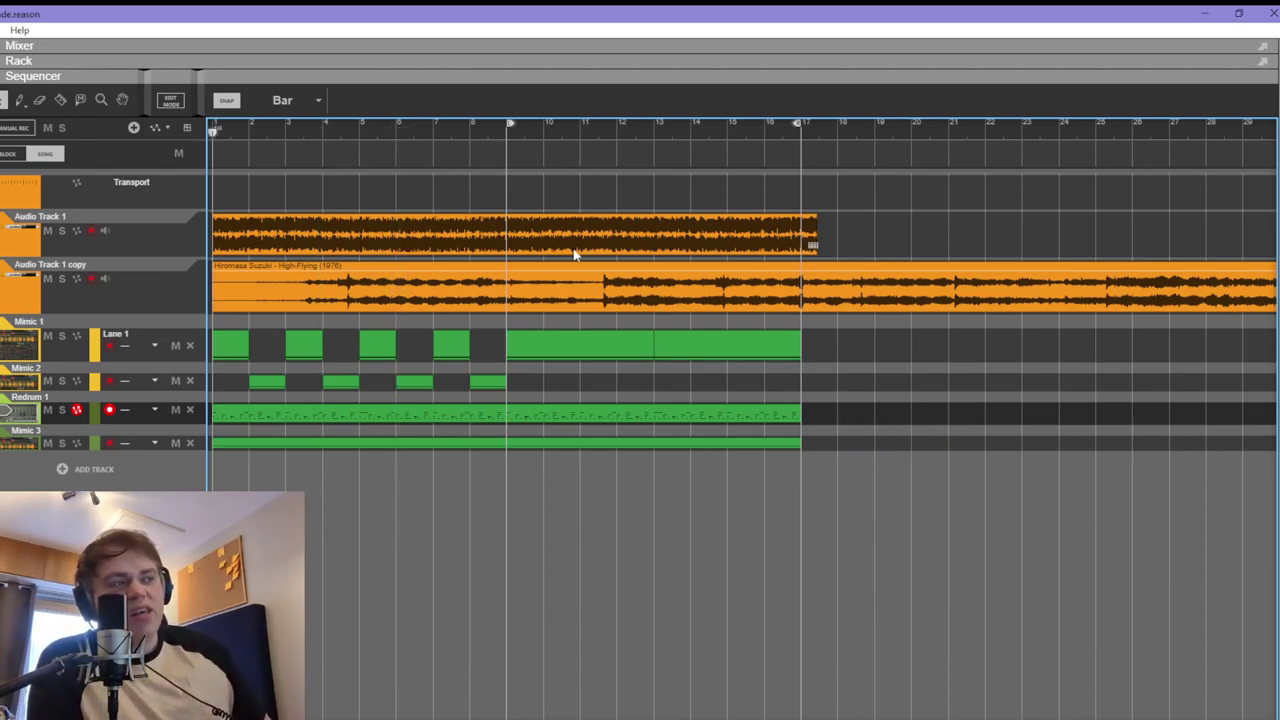
{"action": "left_click", "coordinate": [511, 136]}
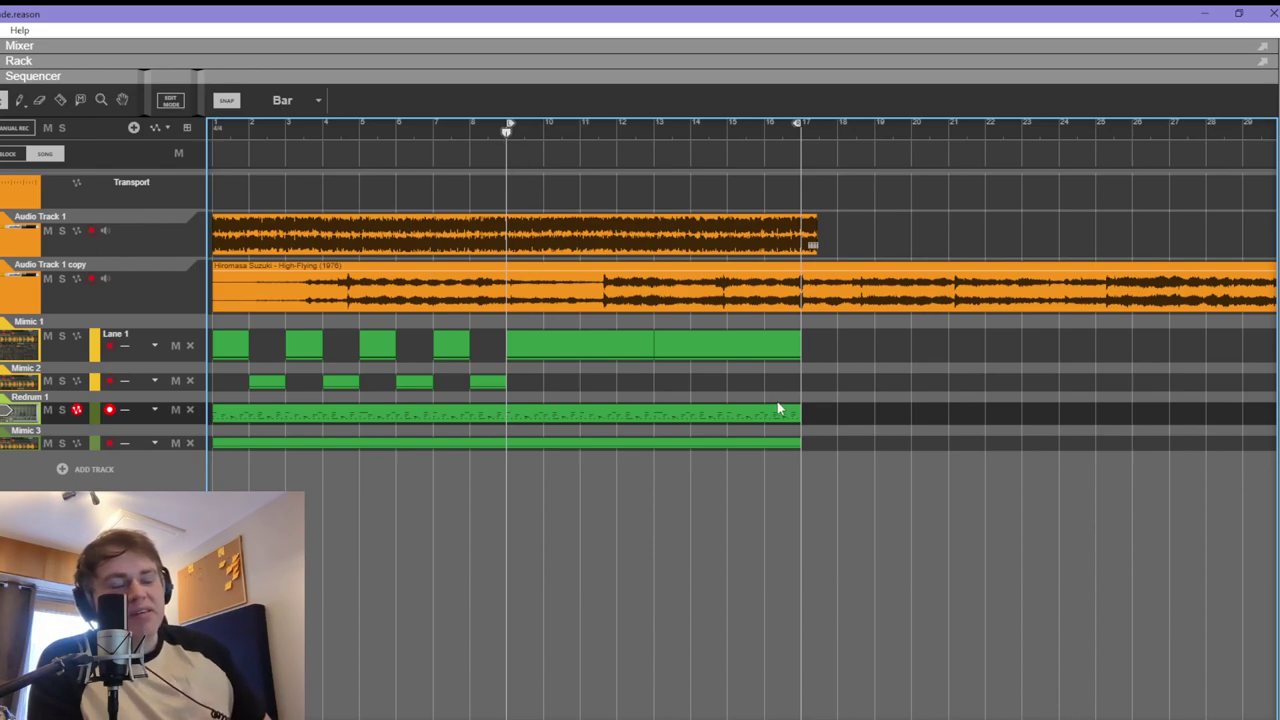
{"action": "left_click", "coordinate": [549, 236]}
{"action": "left_click", "coordinate": [1003, 424]}
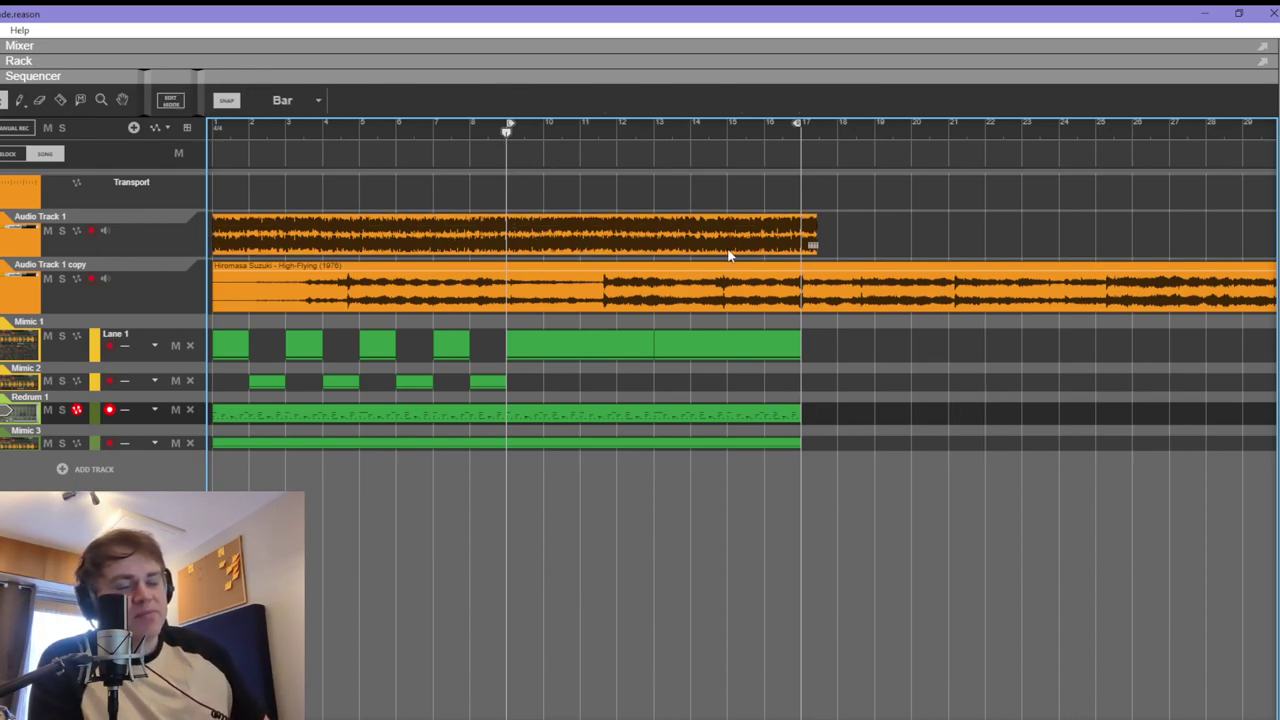
Inspect the long note in the Mimic 1 clip at bar 9, and view the Mimic 1 sampler in the rack
{"action": "key", "text": "F5"}
{"action": "key", "text": "F6"}
{"action": "key", "text": "F5+F6+F7"}
{"action": "key", "text": "F7"}
{"action": "double_click", "coordinate": [545, 335]}
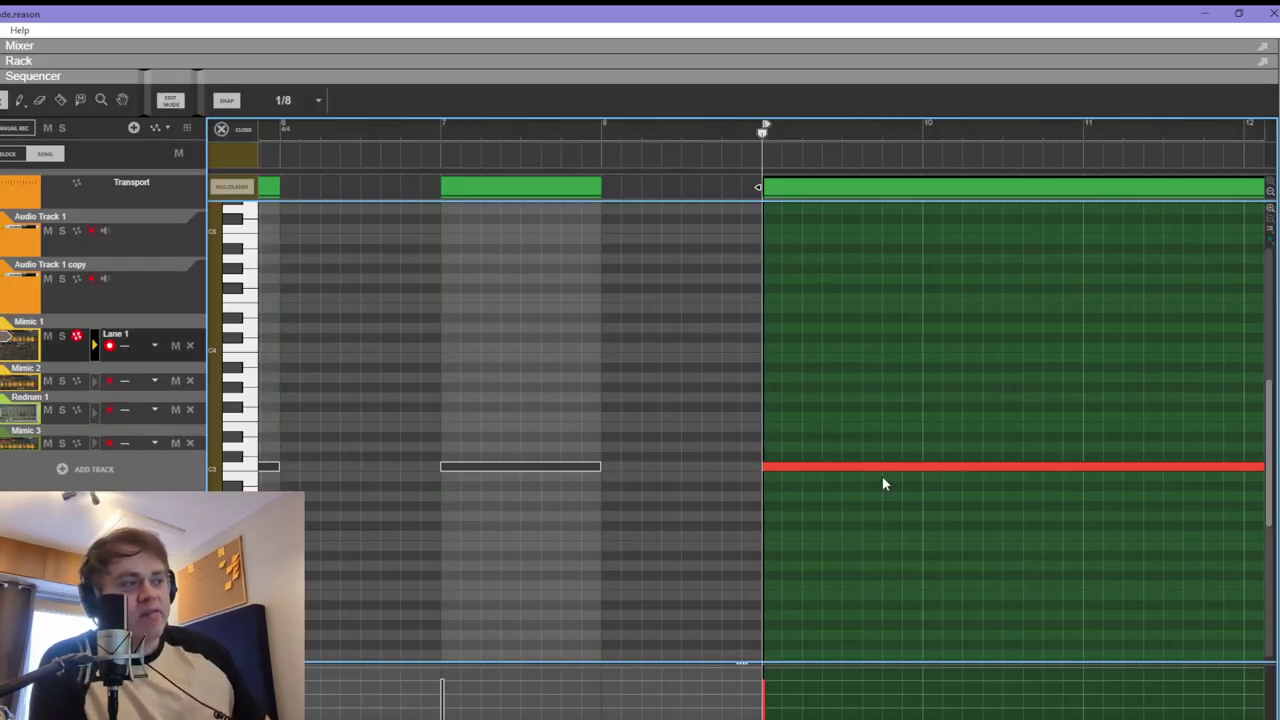
{"action": "key", "text": "F6"}
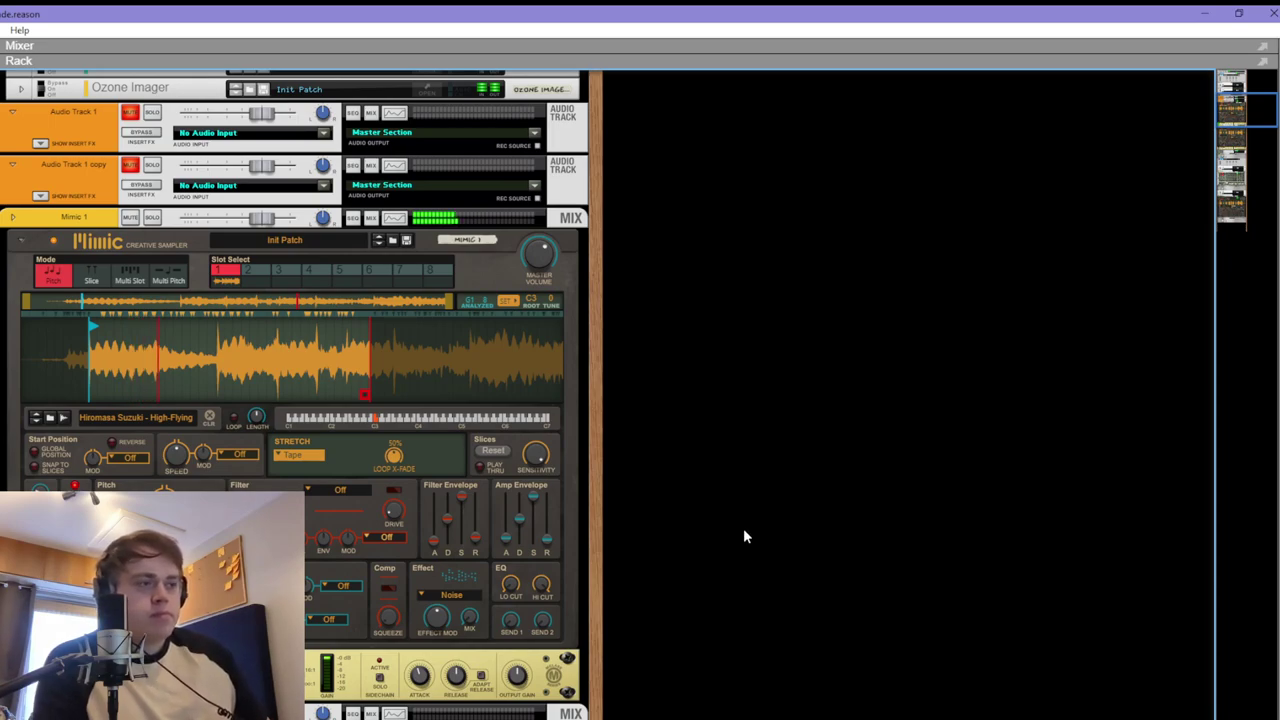
Audition Audio Track 1 soloed in the mixer, close the Mimic 1 clip editor, and deselect the clip
{"action": "key", "text": "F5"}
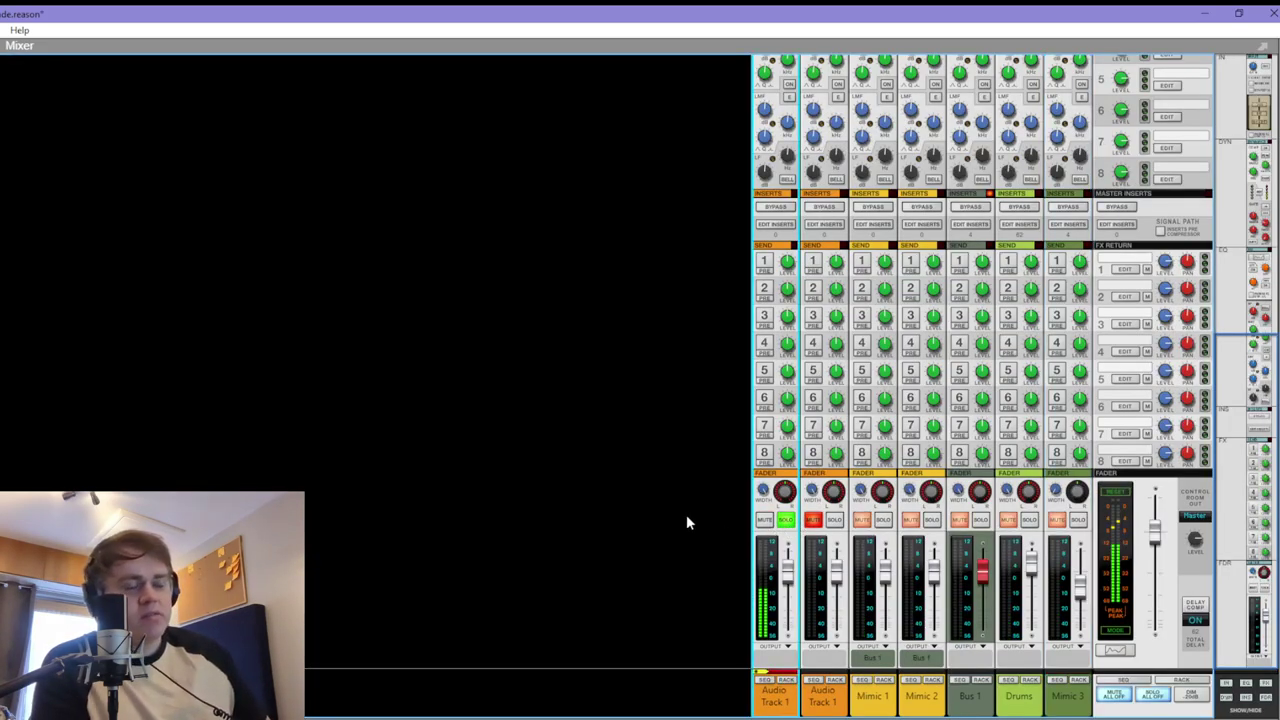
{"action": "key", "text": "F7"}
{"action": "key", "text": "ctrl+e"}
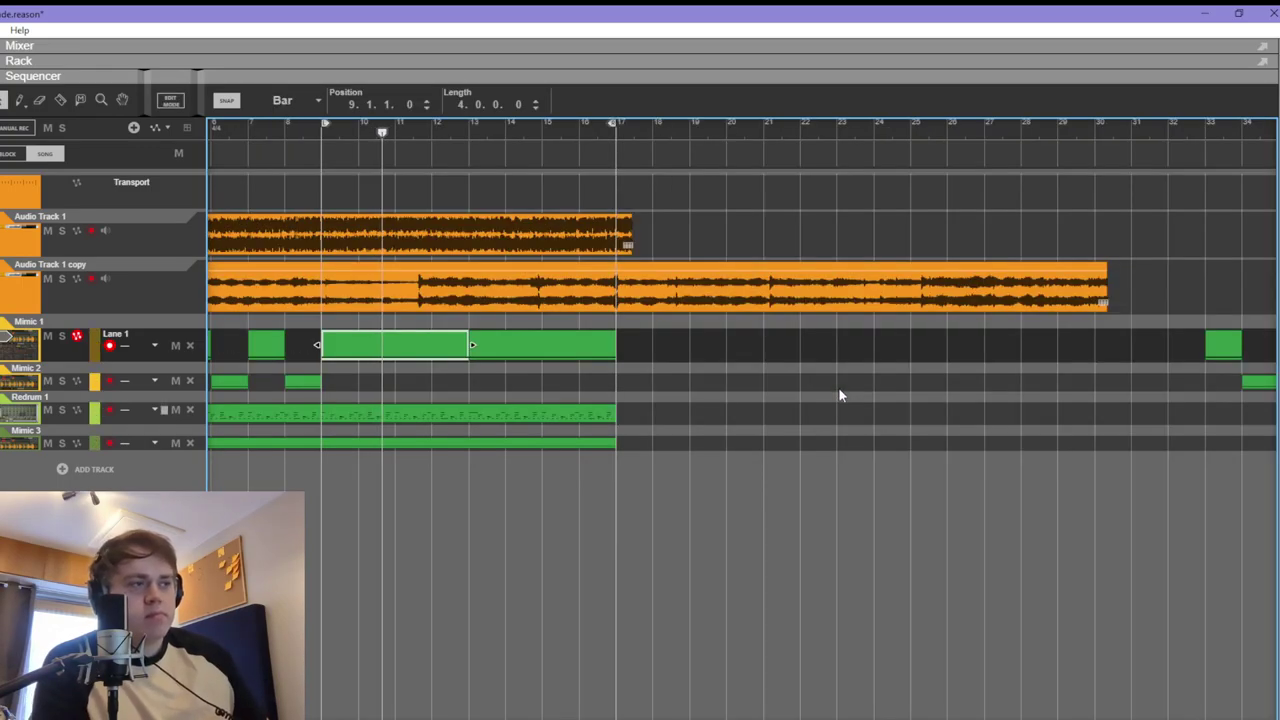
{"action": "left_click", "coordinate": [736, 462]}
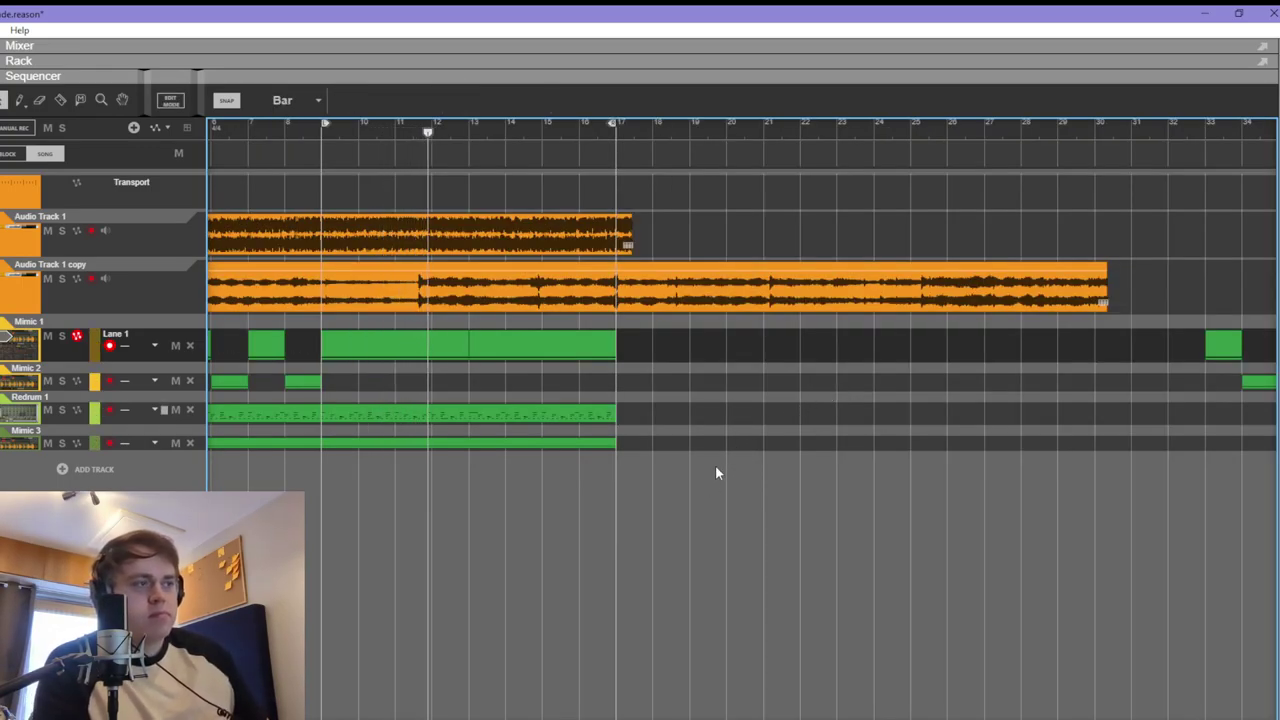
Mute Audio Track 1 with no channels soloed so the full beat plays, and save the song
{"action": "key", "text": "F5"}
{"action": "left_click", "coordinate": [764, 521]}
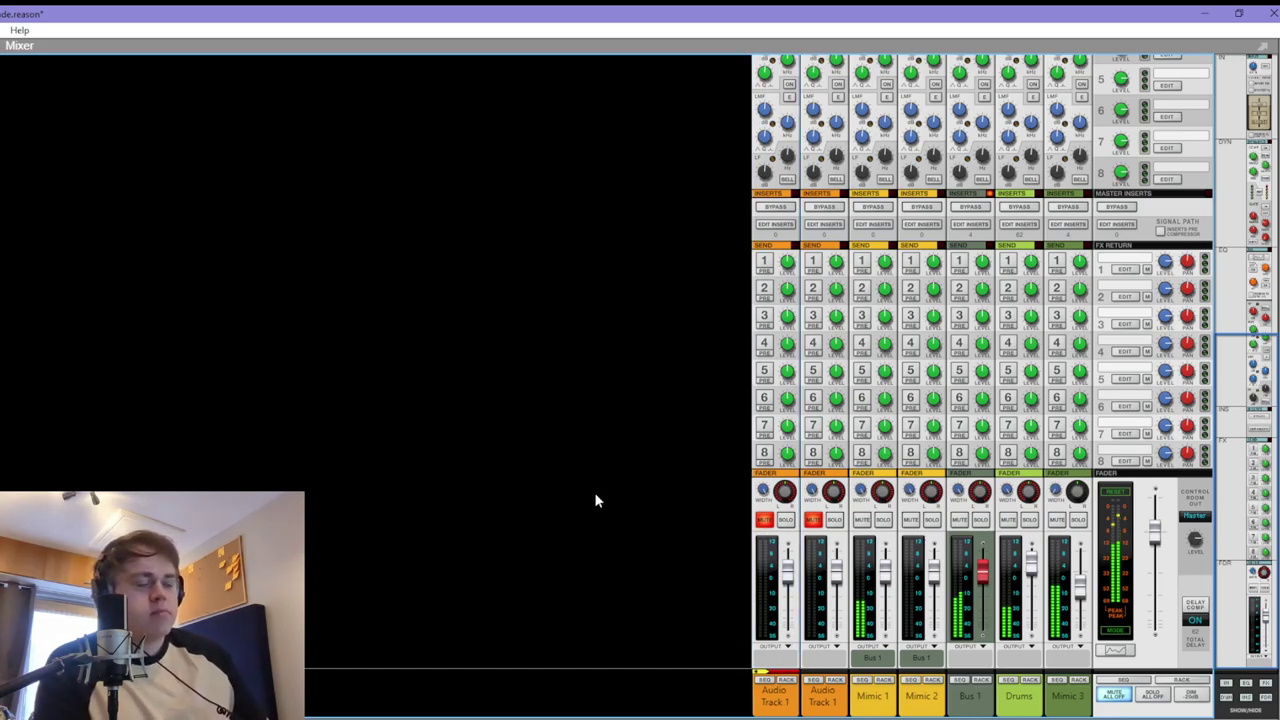
{"action": "key", "text": "ctrl+s"}
Bypass the OTT and FabFilter Pro-L inserts in the Master Section and play the loop
{"action": "key", "text": "F6"}
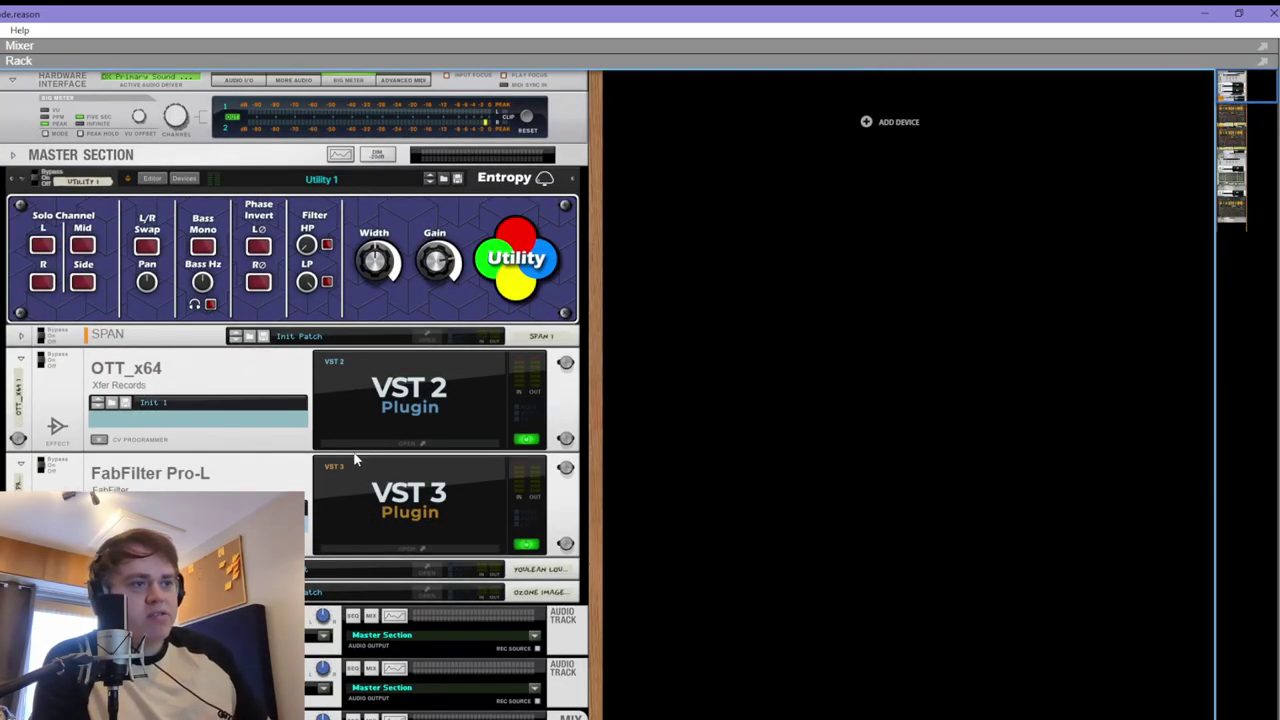
{"action": "scroll", "coordinate": [575, 467], "scroll_direction": "down", "scroll_amount": 3}
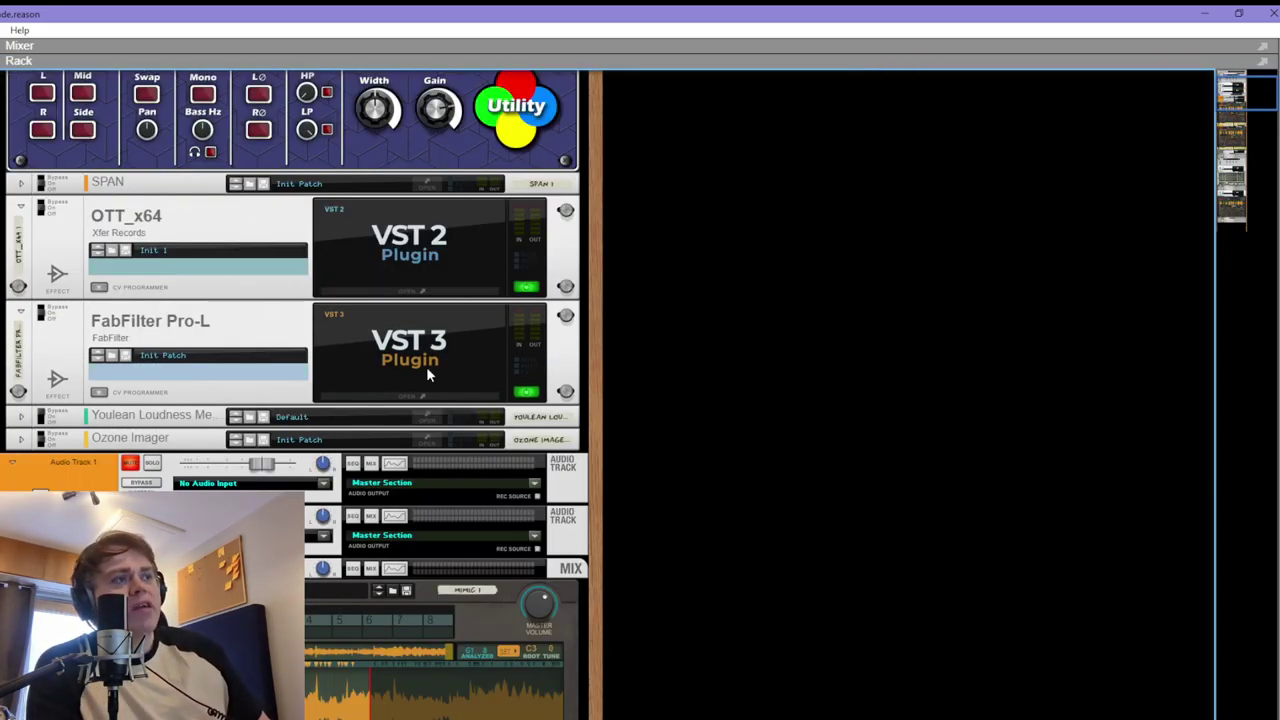
{"action": "left_click", "coordinate": [44, 204]}
{"action": "left_click", "coordinate": [43, 308]}
{"action": "key", "text": "space"}
{"action": "left_click", "coordinate": [800, 373]}
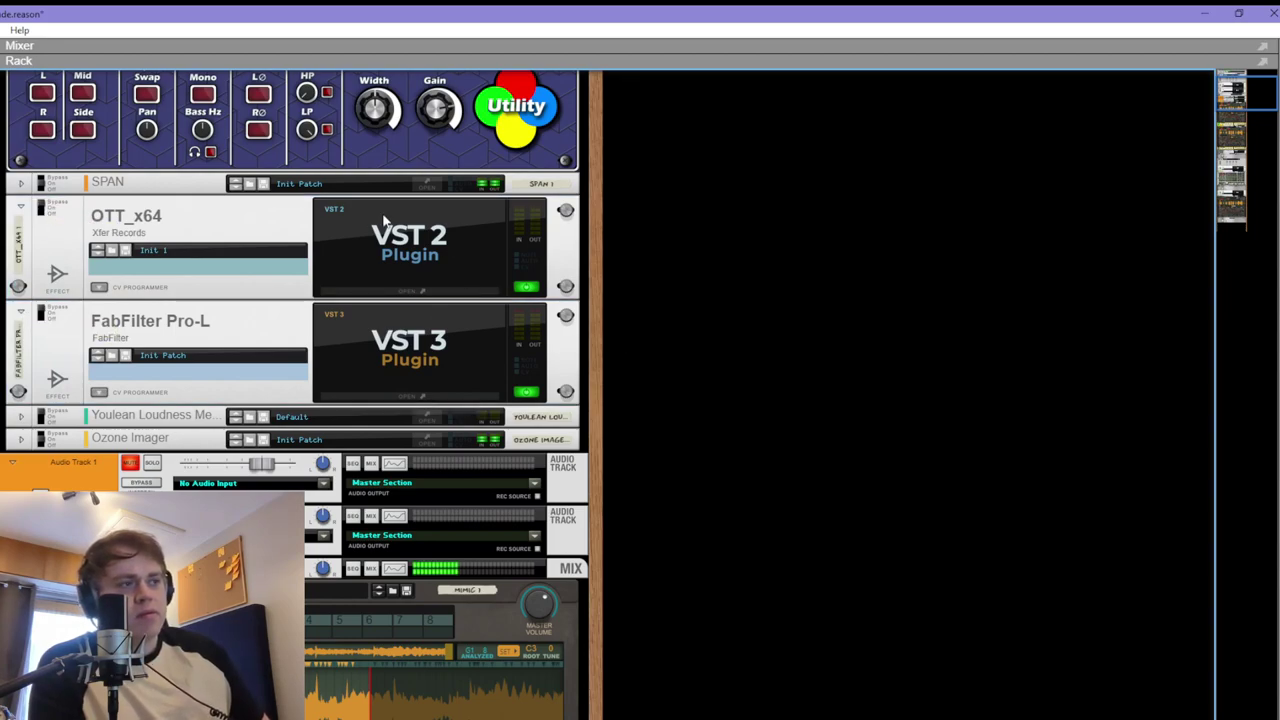
Switch the master OTT back on, view its compressor settings during playback, and close its window
{"action": "left_click", "coordinate": [41, 232]}
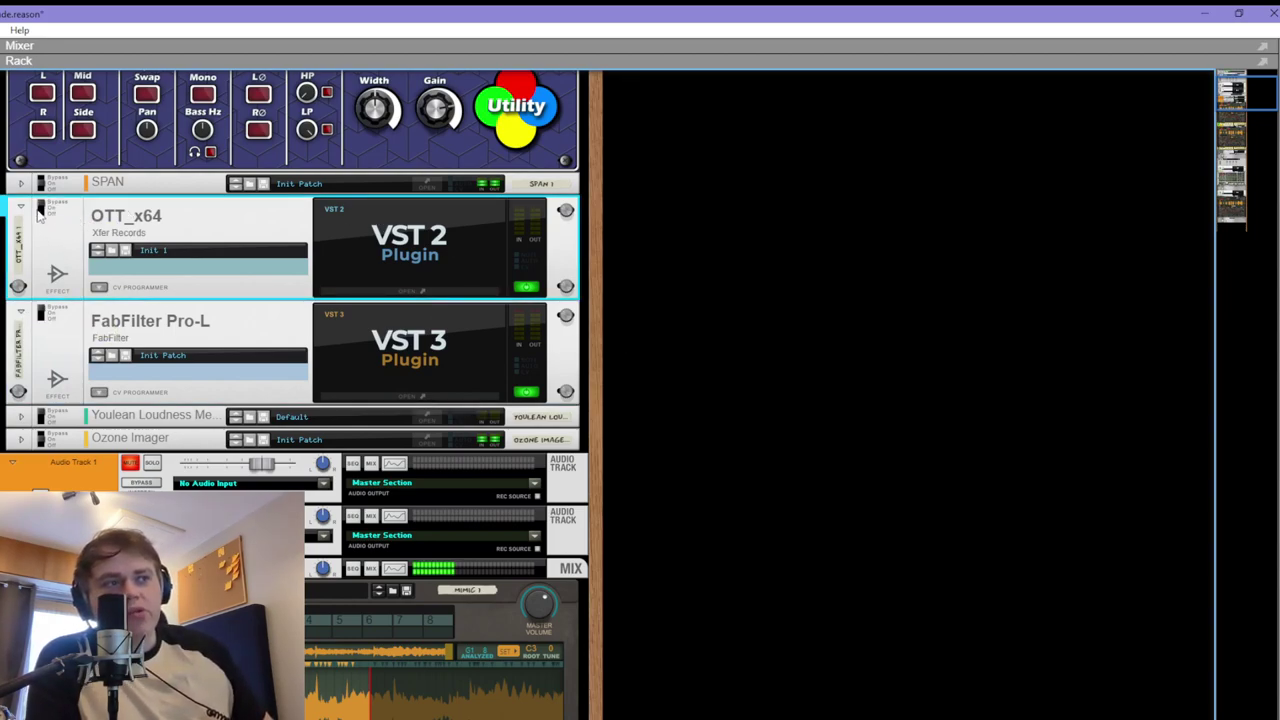
{"action": "left_click", "coordinate": [420, 291]}
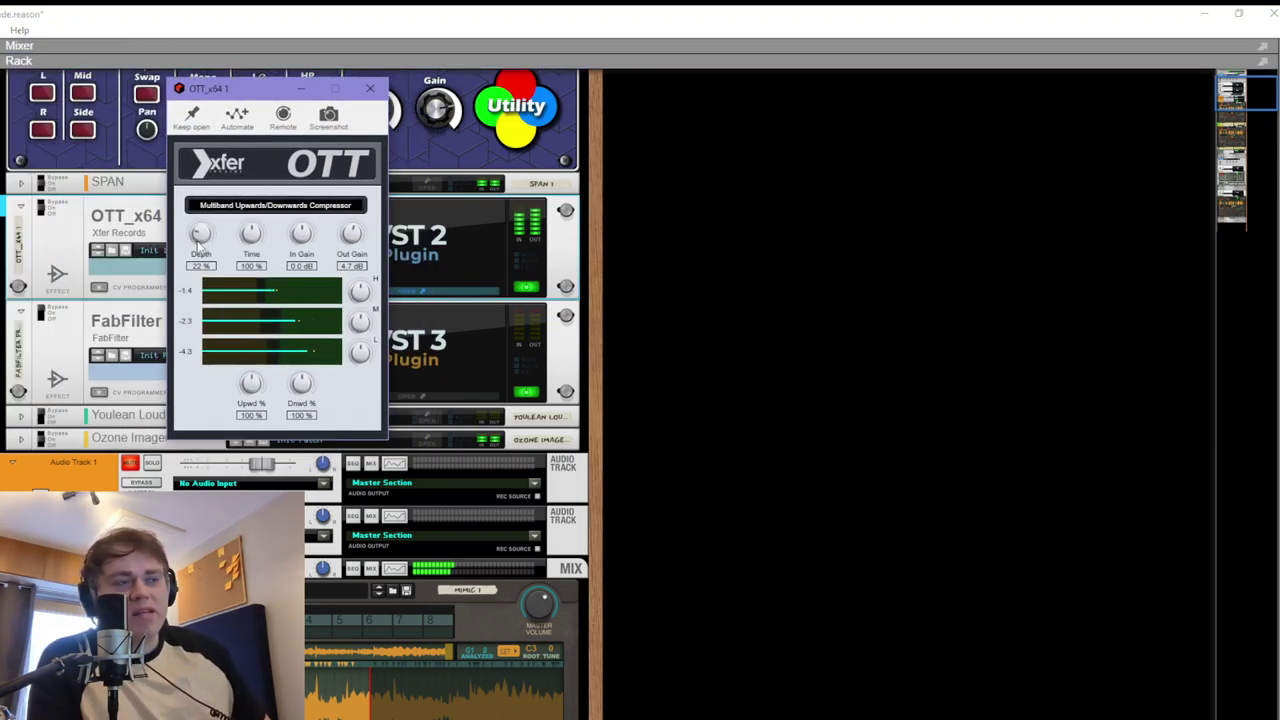
{"action": "left_click", "coordinate": [772, 386]}
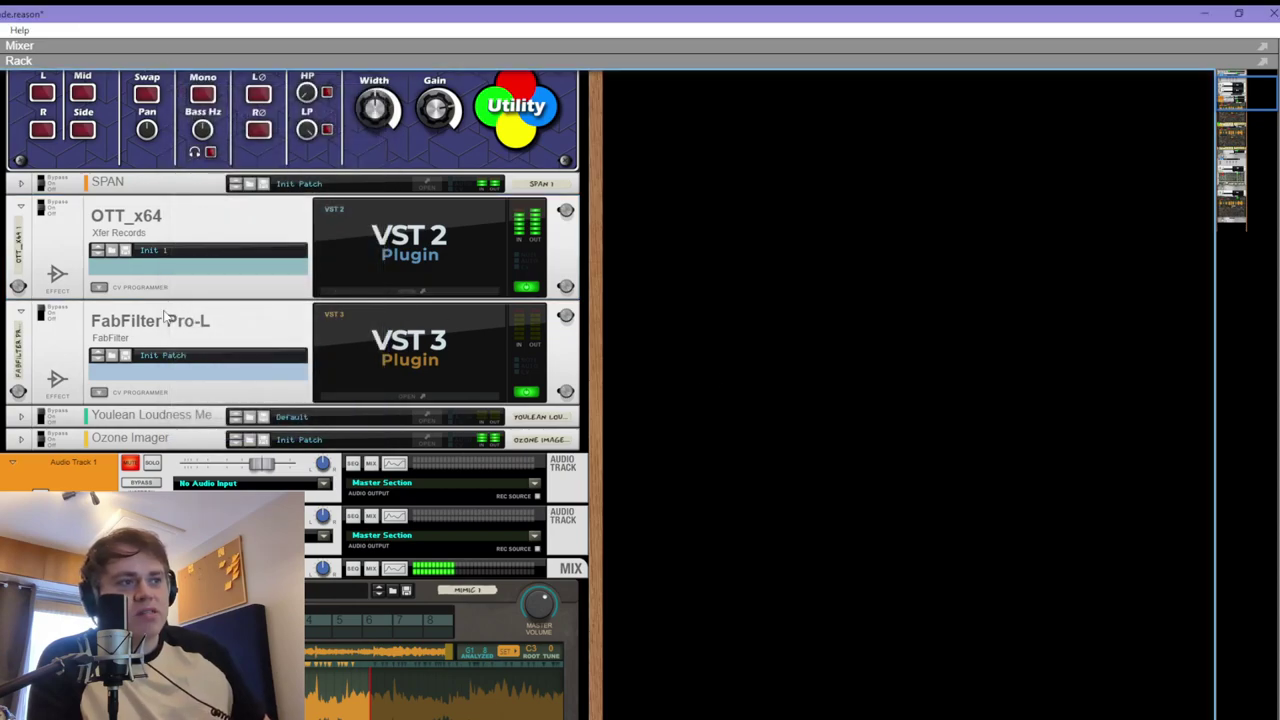
Switch the master FabFilter Pro-L back on, check its limiting display, stop playback, and close its window
{"action": "left_click", "coordinate": [42, 316]}
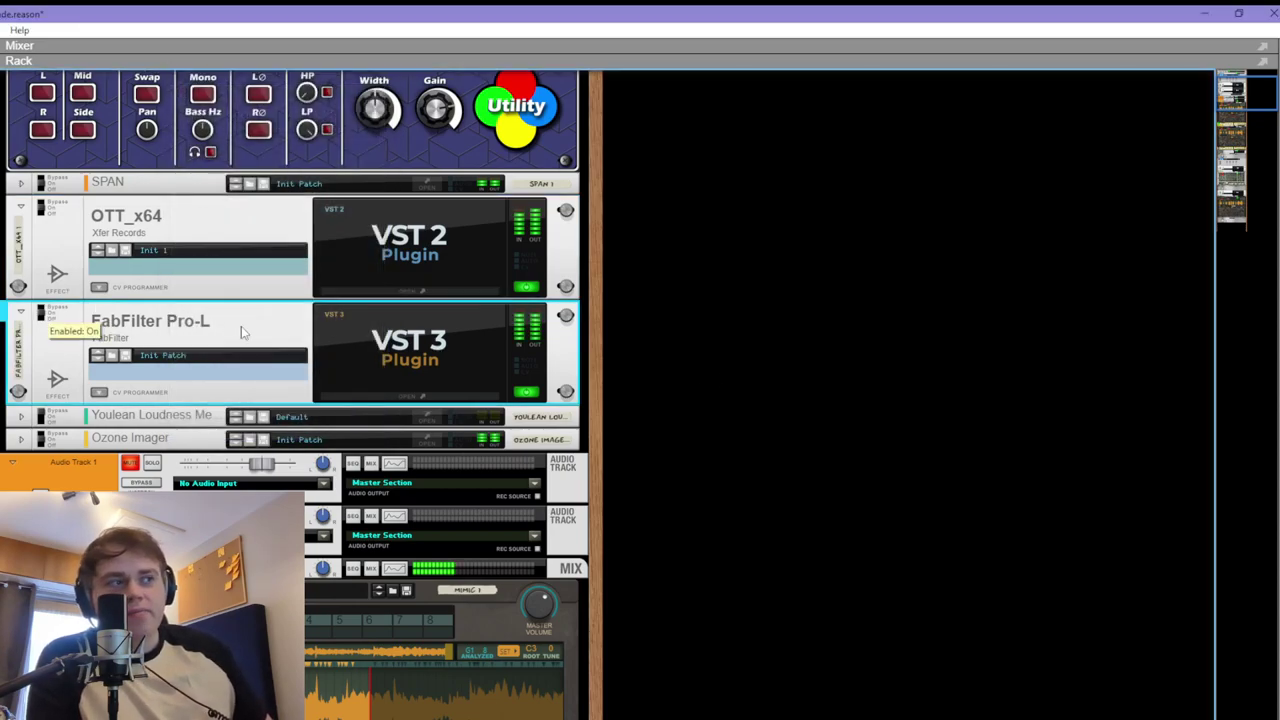
{"action": "left_click", "coordinate": [393, 338]}
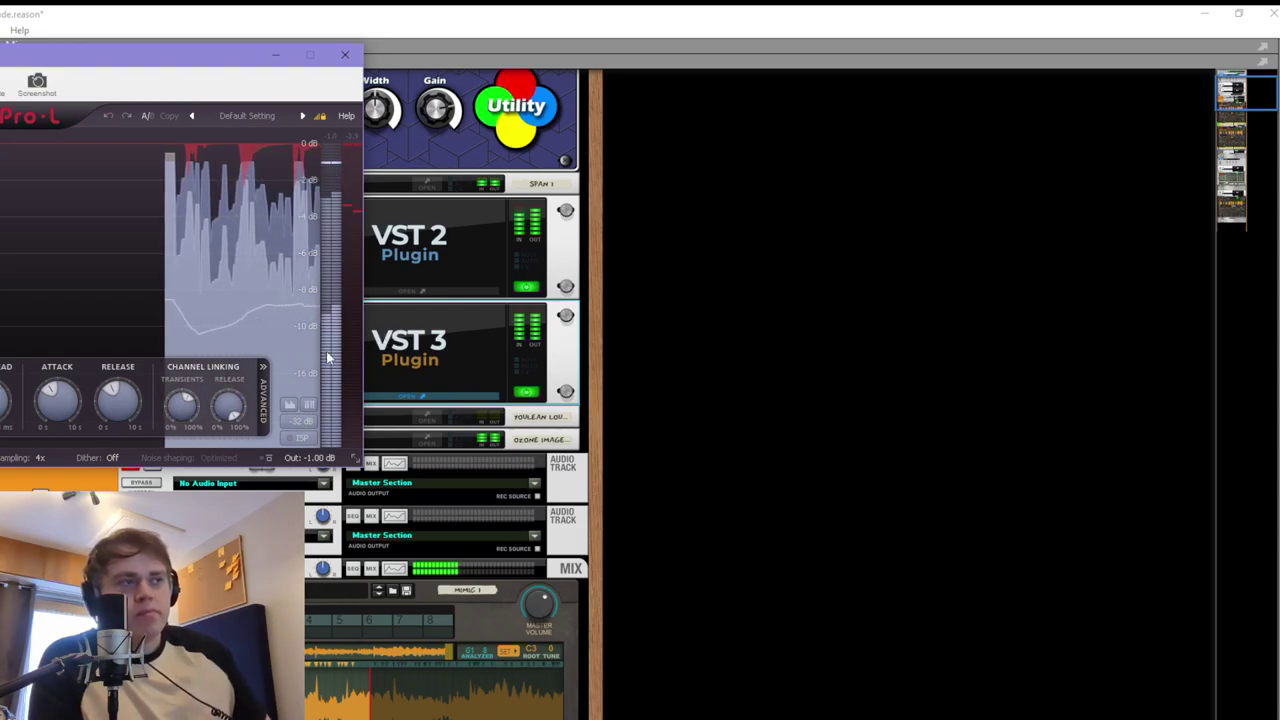
{"action": "key", "text": "space"}
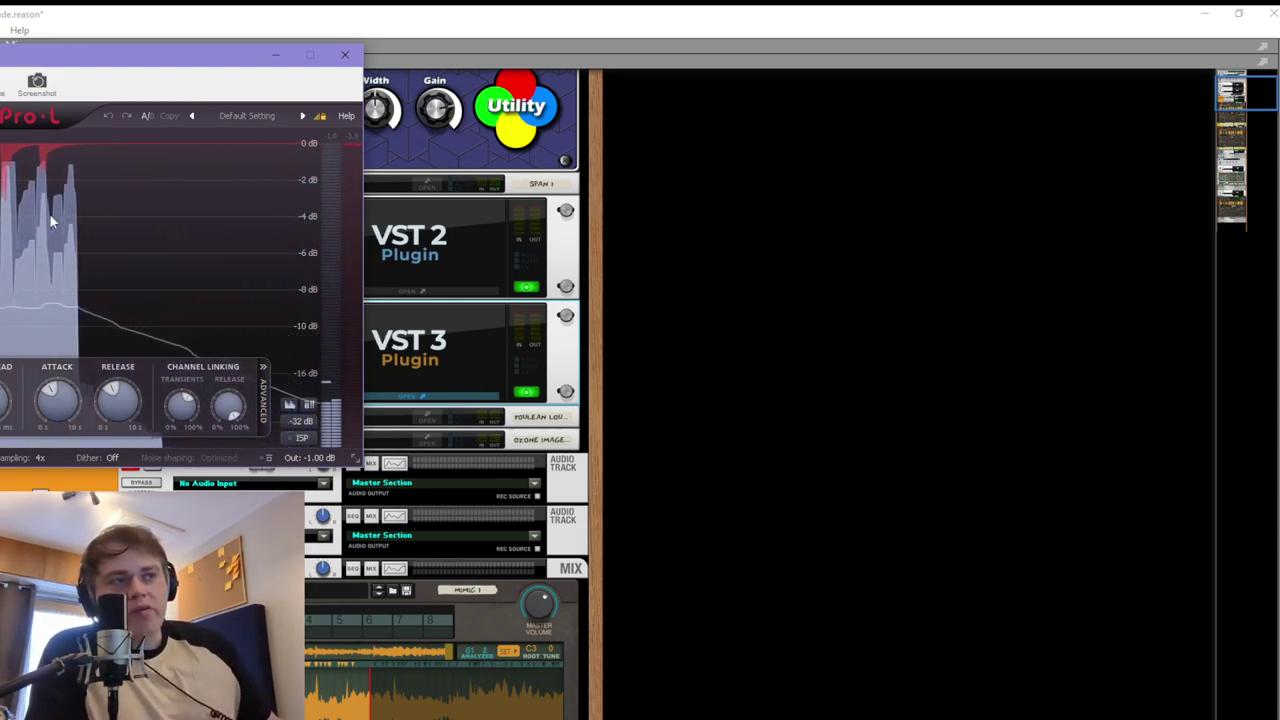
{"action": "left_click", "coordinate": [717, 410]}
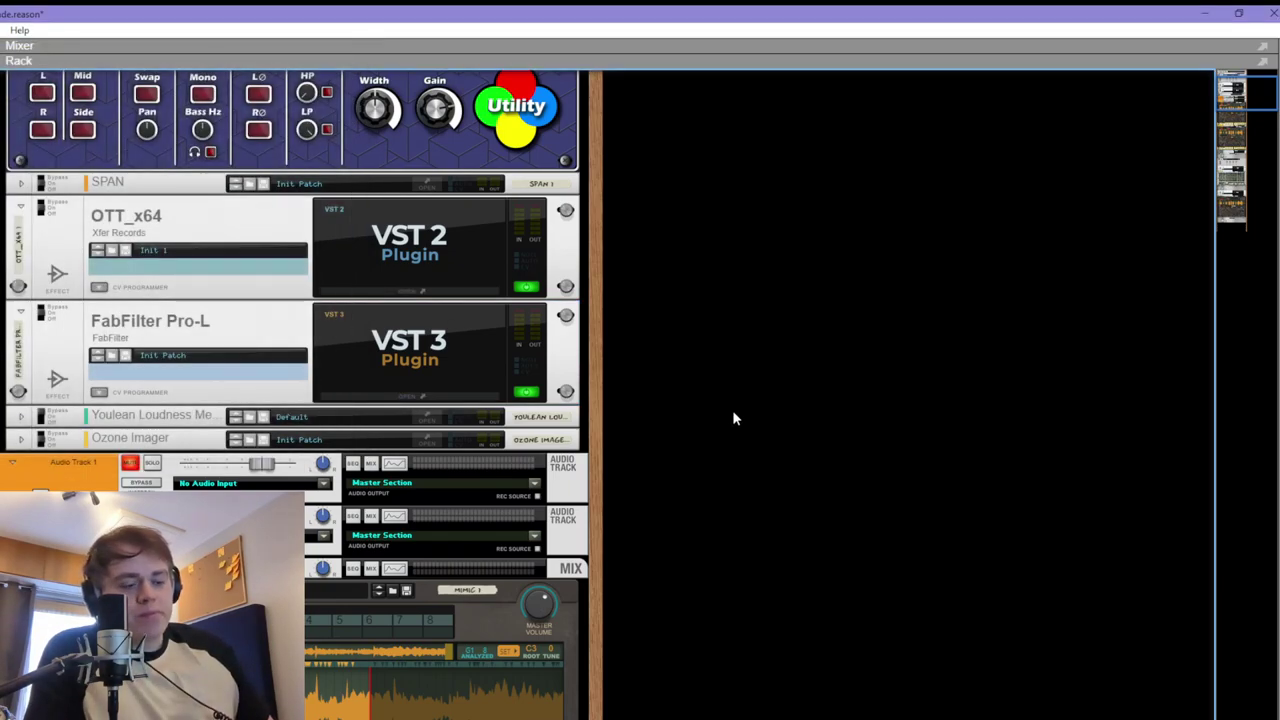
Select the Audio Track 1 clip in the sequencer
{"action": "key", "text": "F7"}
{"action": "left_click", "coordinate": [388, 242]}
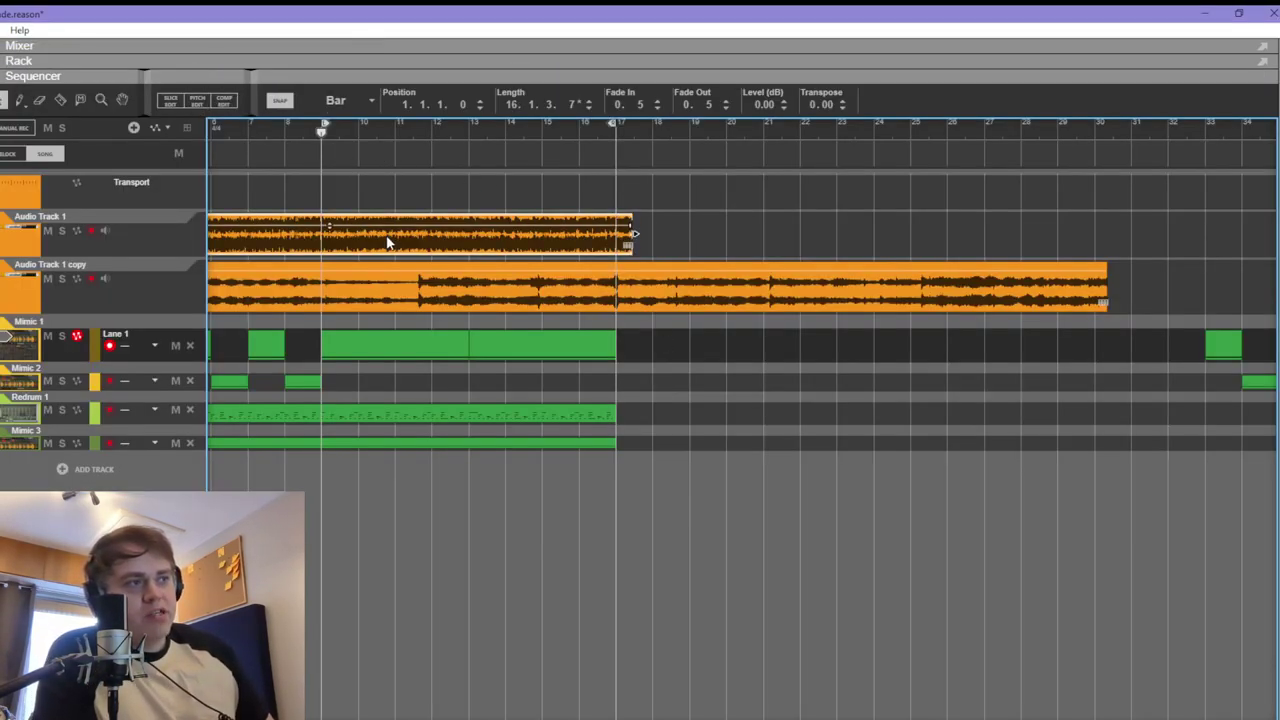
Examine the Audio Track 1 waveform up close and clear the clip's selection
{"action": "scroll", "coordinate": [386, 243], "scroll_direction": "up", "scroll_amount": 8}
{"action": "scroll", "coordinate": [350, 267], "scroll_direction": "up", "scroll_amount": 5}
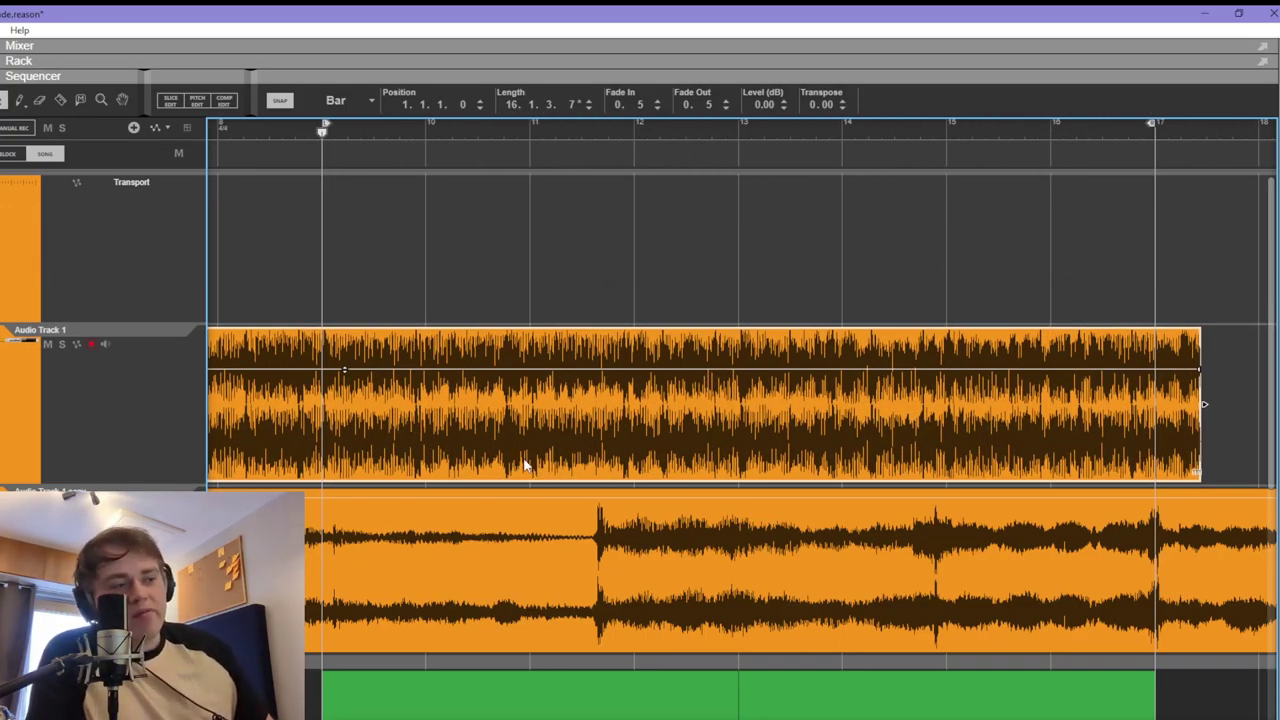
{"action": "scroll", "coordinate": [540, 466], "scroll_direction": "down", "scroll_amount": 3}
{"action": "scroll", "coordinate": [513, 449], "scroll_direction": "down", "scroll_amount": 4}
{"action": "left_click", "coordinate": [371, 225]}
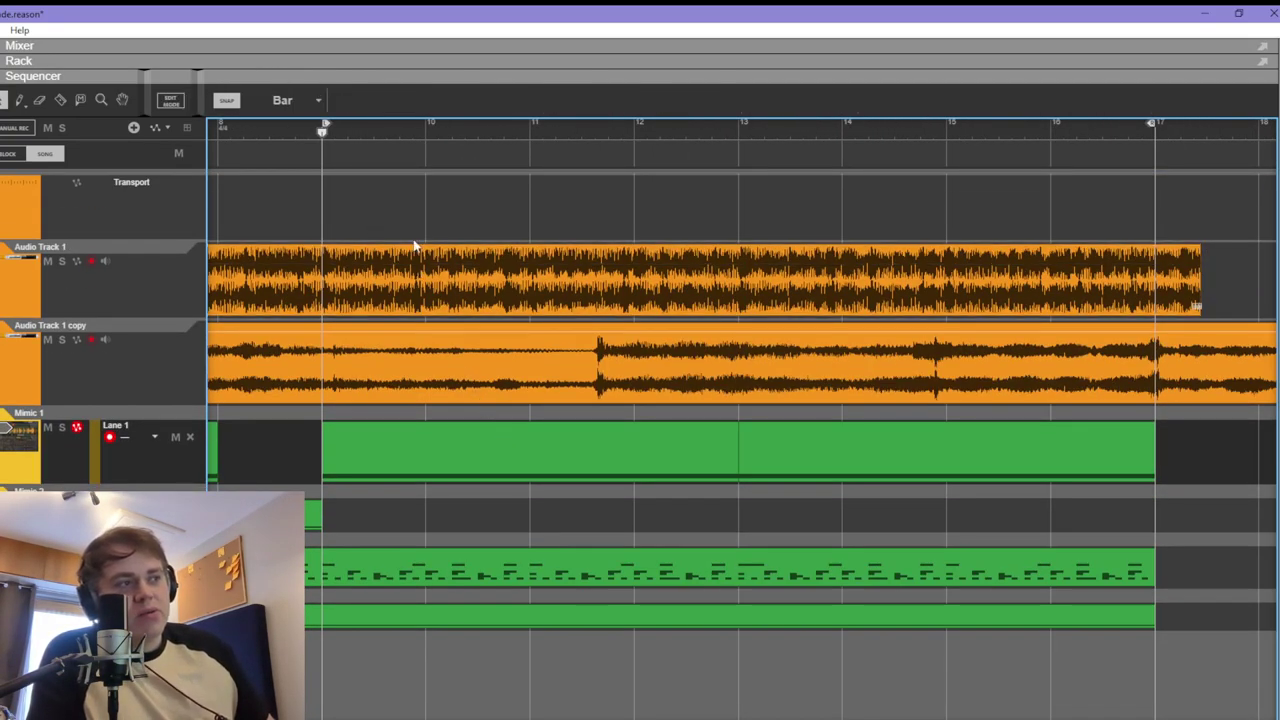
{"action": "left_click", "coordinate": [463, 251]}
{"action": "left_click", "coordinate": [366, 236]}
{"action": "left_click", "coordinate": [414, 257]}
{"action": "left_click", "coordinate": [433, 225]}
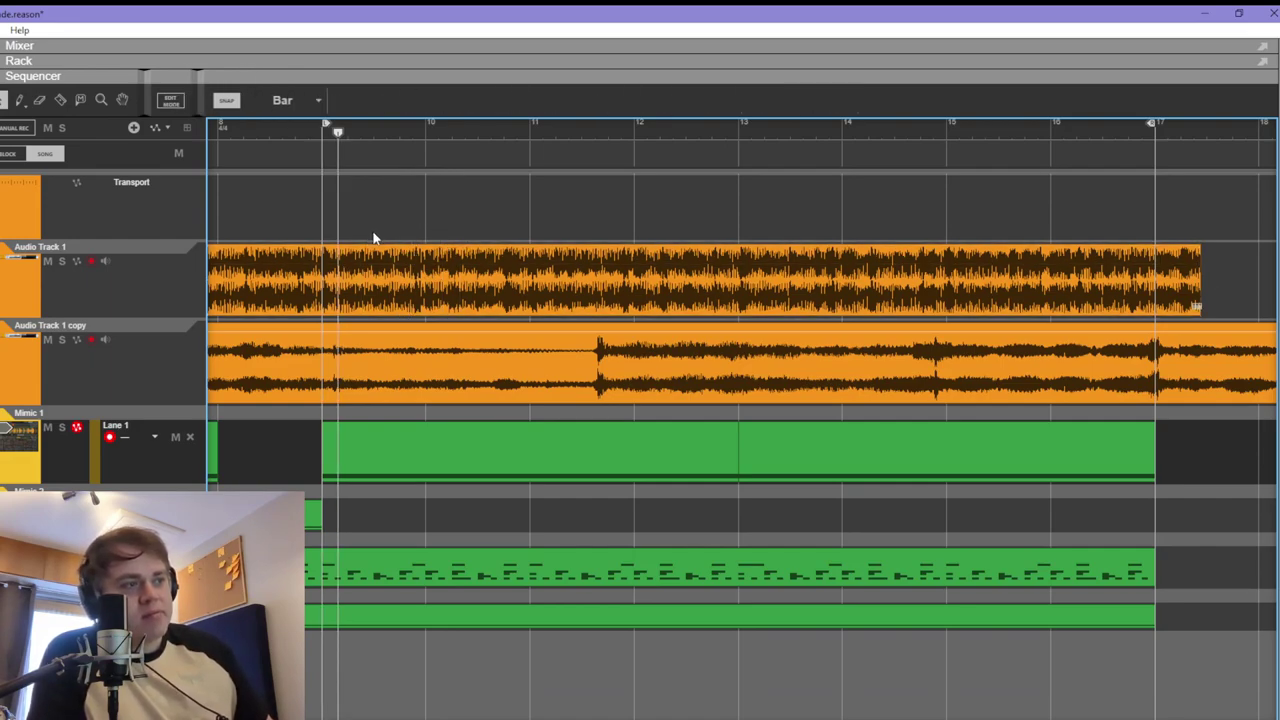
Open the master FabFilter Pro-L from the rack and lower its output level to -5.75 dB during playback
{"action": "key", "text": "F6"}
{"action": "left_click", "coordinate": [453, 362]}
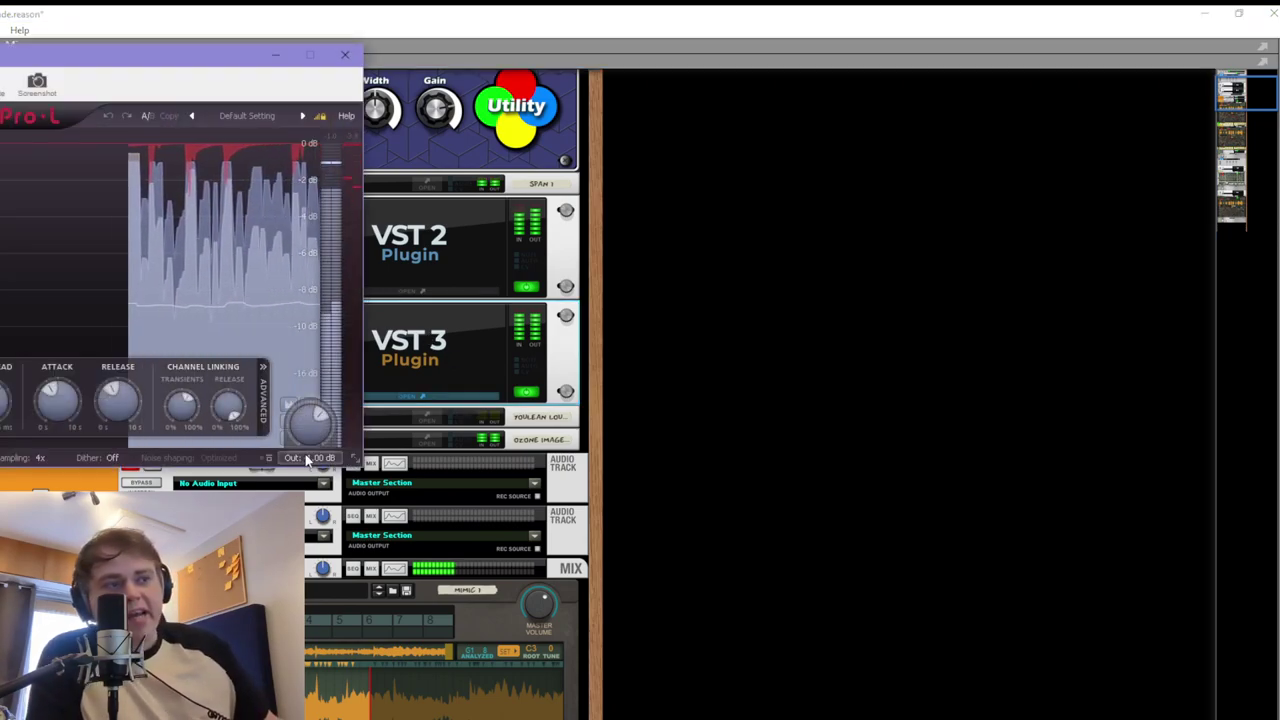
{"action": "left_click_drag", "start_coordinate": [308, 462], "coordinate": [316, 488]}
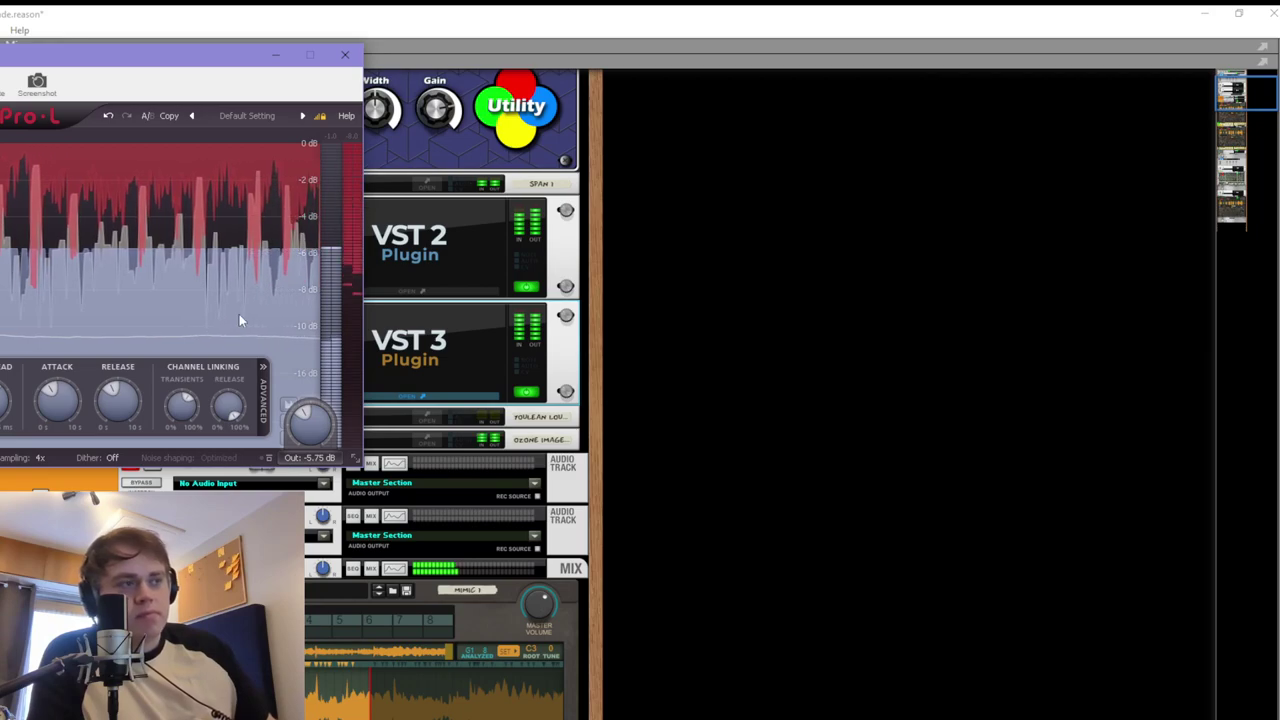
Stop playback and set the FabFilter Pro-L output level to -1 dB
{"action": "key", "text": "space"}
{"action": "double_click", "coordinate": [314, 457]}
{"action": "type", "text": "--1"}
{"action": "key", "text": "Return"}
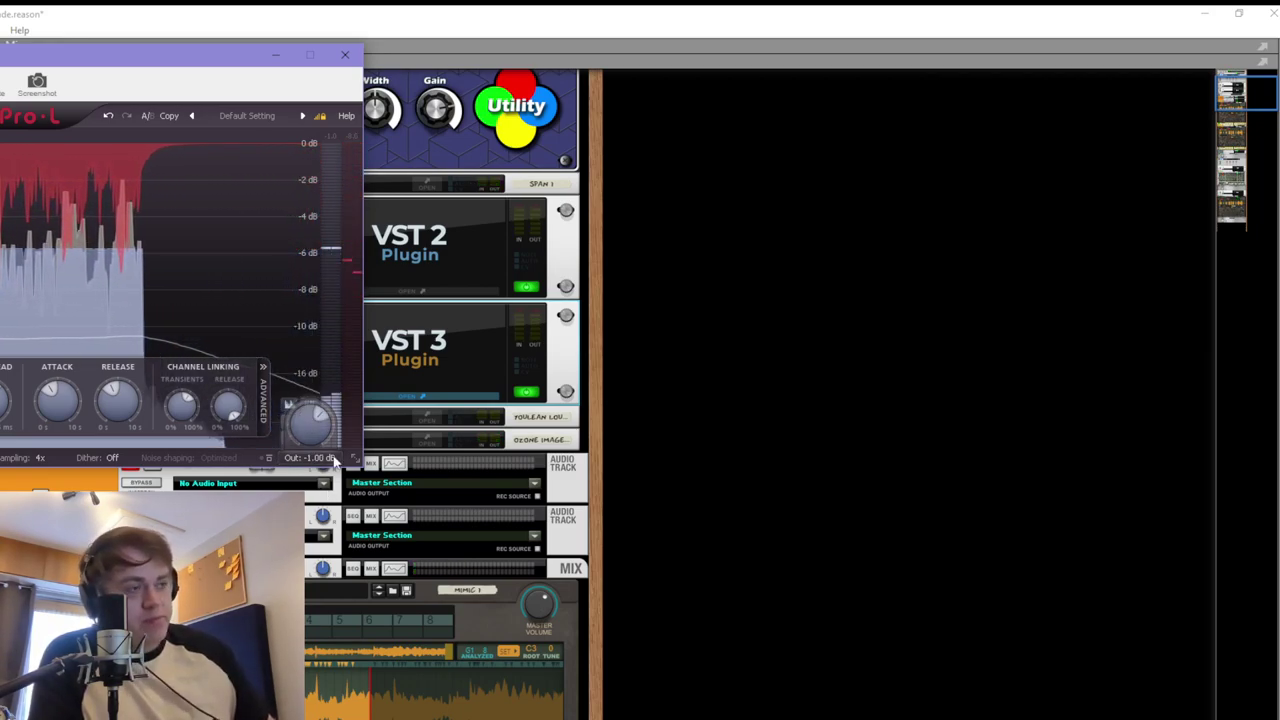
Play the loop to check the FabFilter Pro-L limiting display, dismiss its window, and stop playback
{"action": "key", "text": "space"}
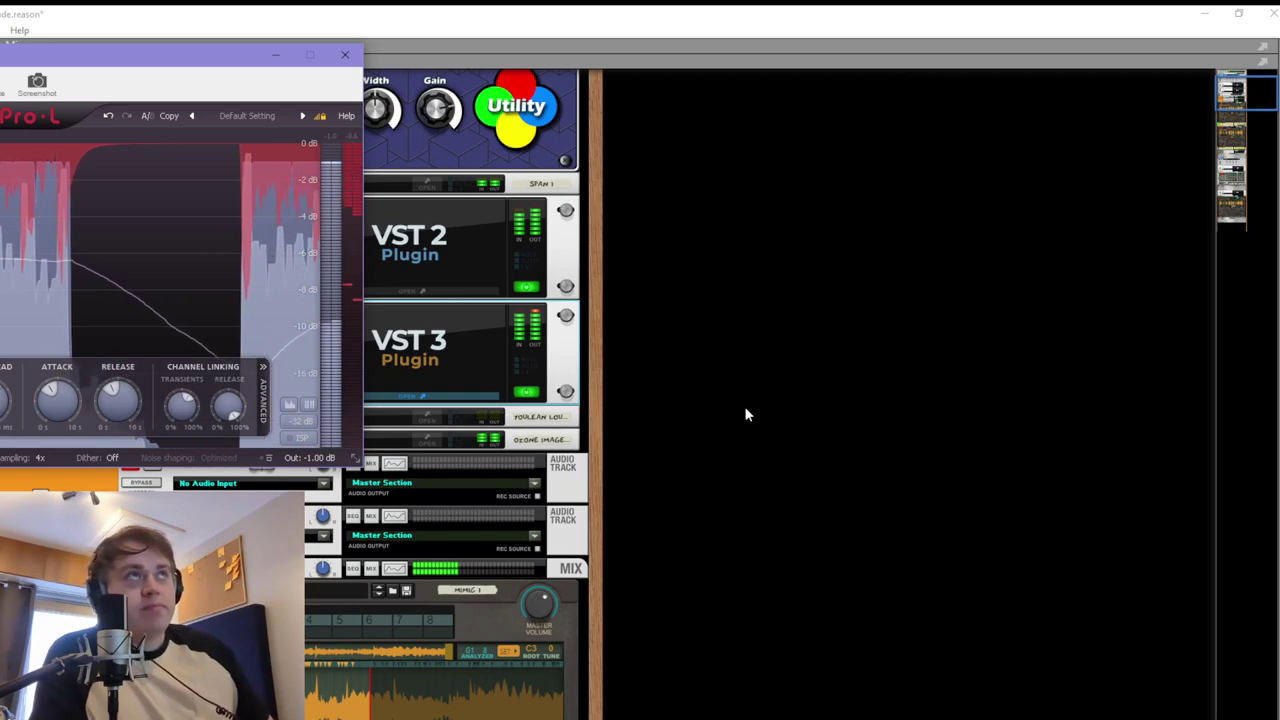
{"action": "left_click_drag", "start_coordinate": [65, 60], "coordinate": [224, 66]}
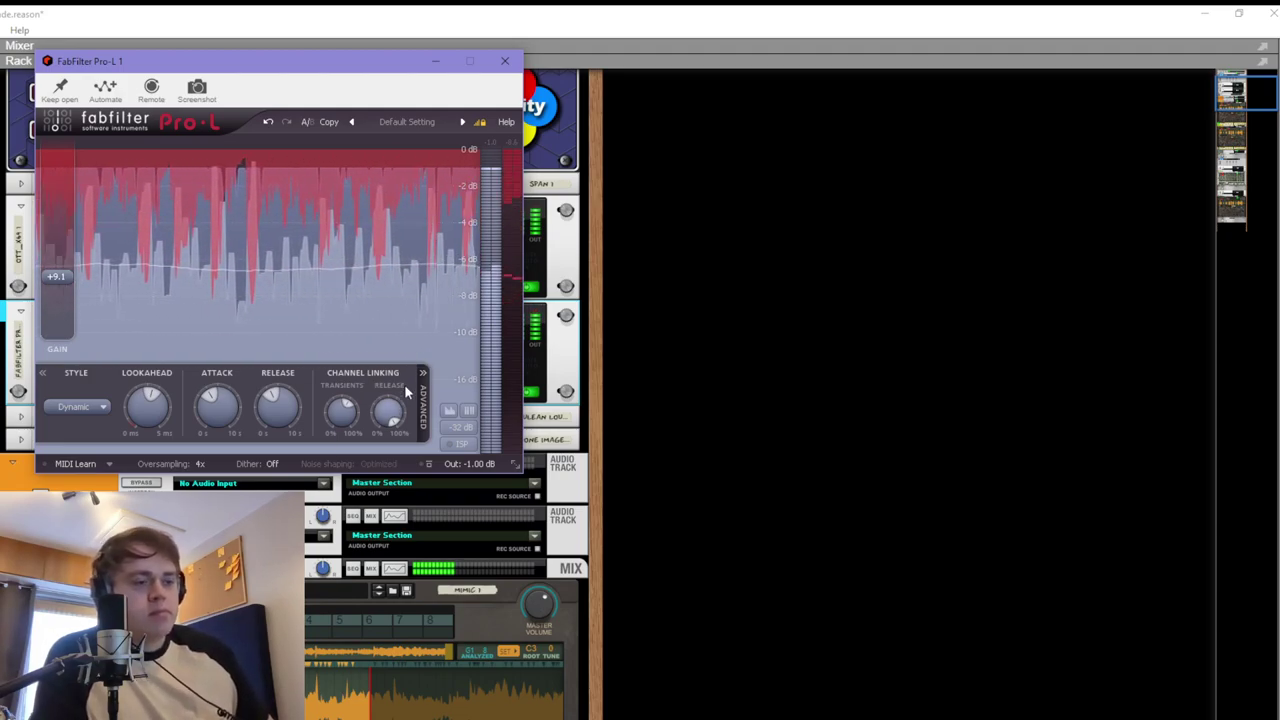
{"action": "left_click", "coordinate": [849, 494]}
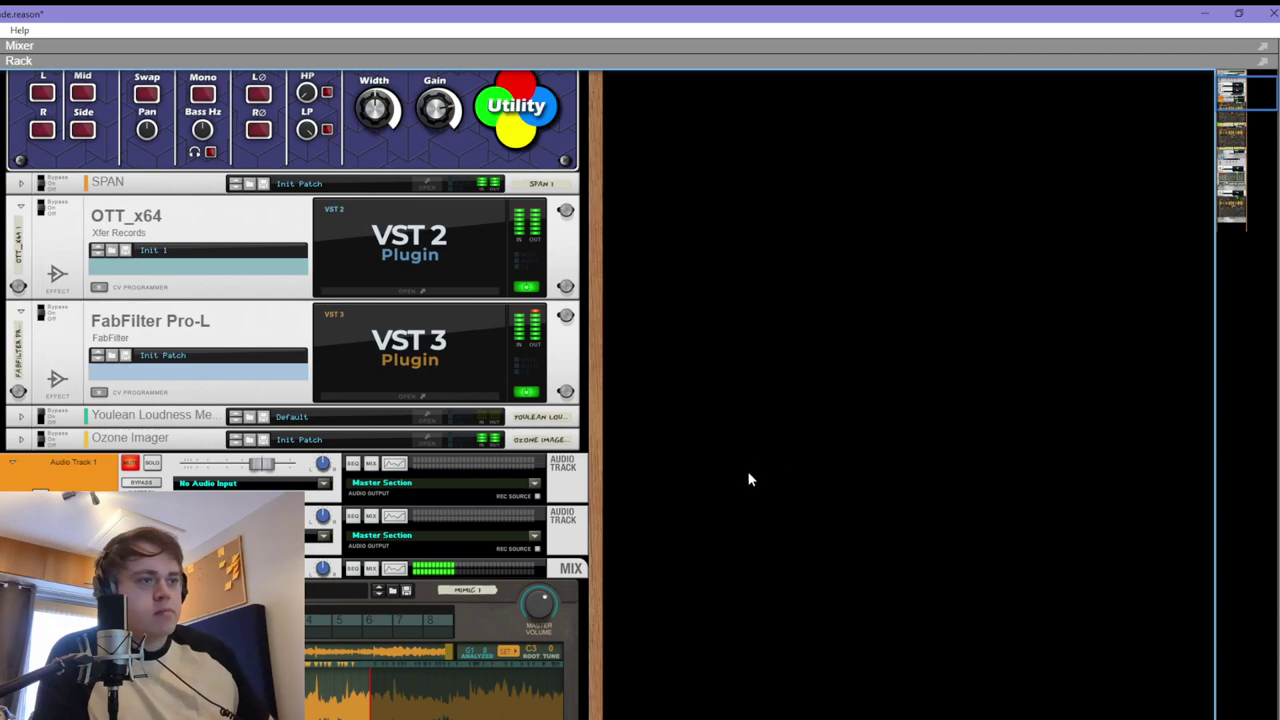
{"action": "key", "text": "space"}
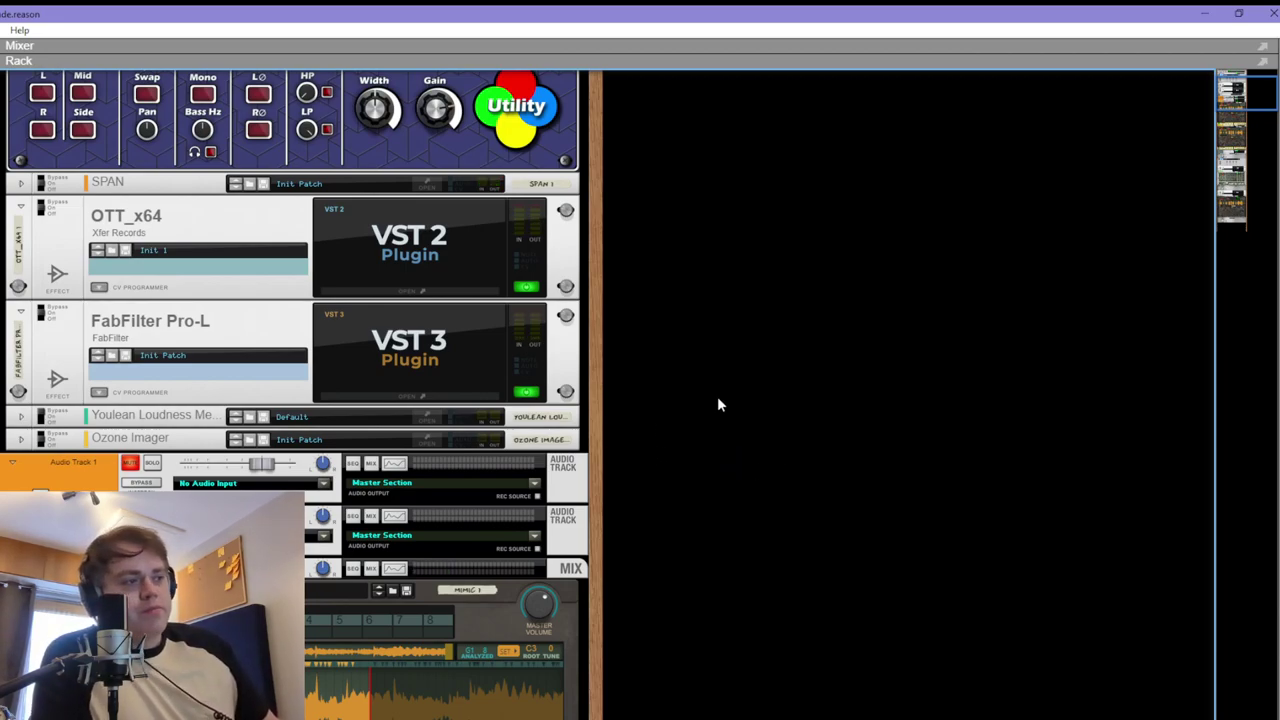
Return to the sequencer and view the wider song arrangement across all tracks
{"action": "key", "text": "F7"}
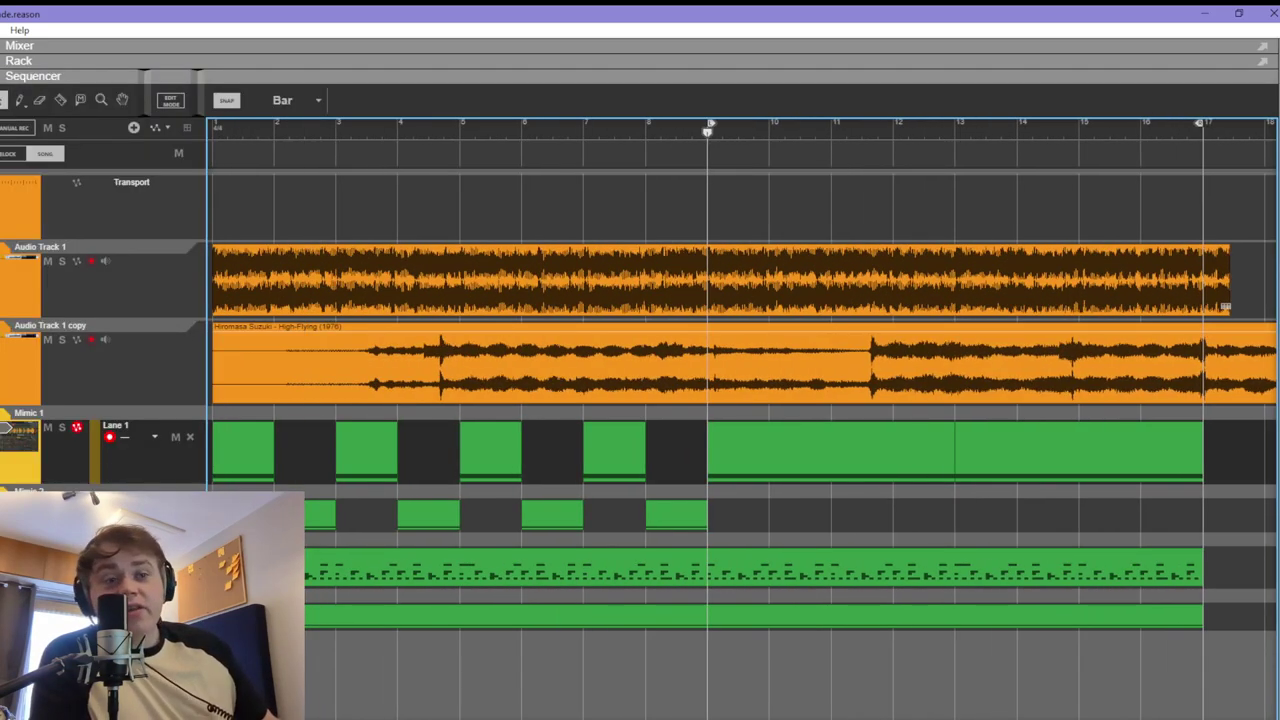
{"action": "key", "text": "h"}
{"action": "key", "text": "h"}
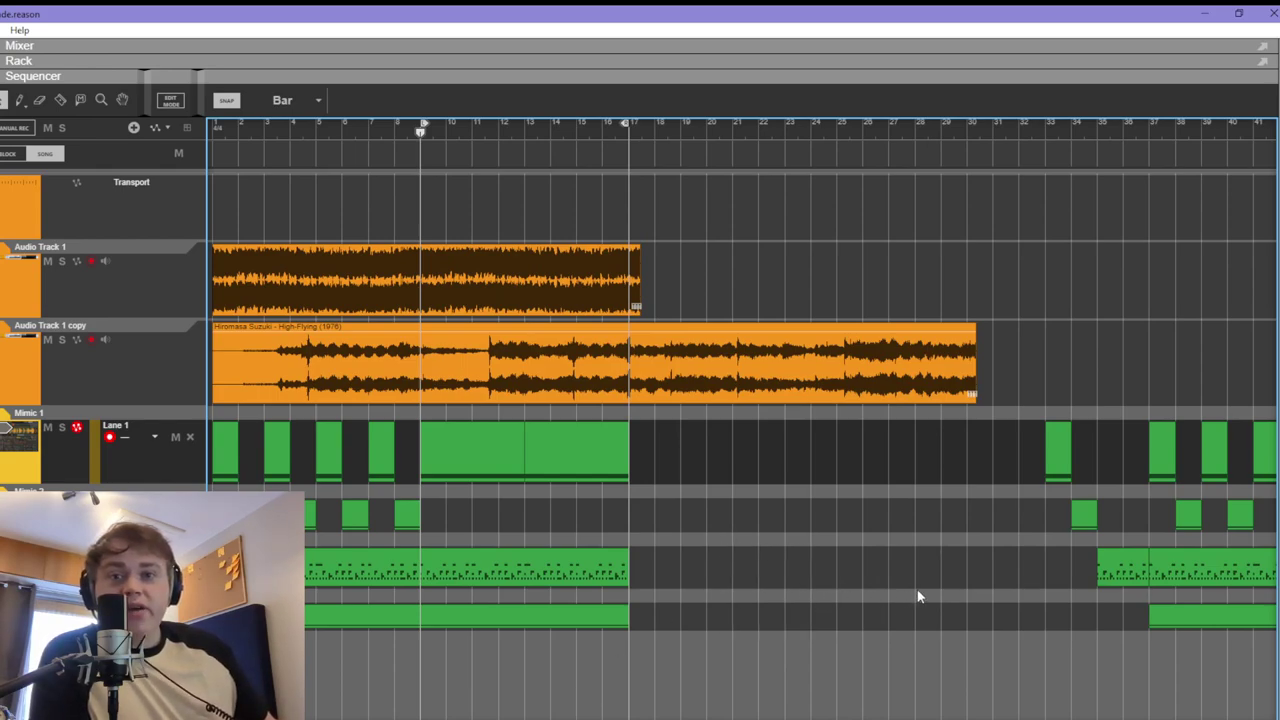
{"action": "left_click_drag", "start_coordinate": [925, 510], "coordinate": [914, 568]}
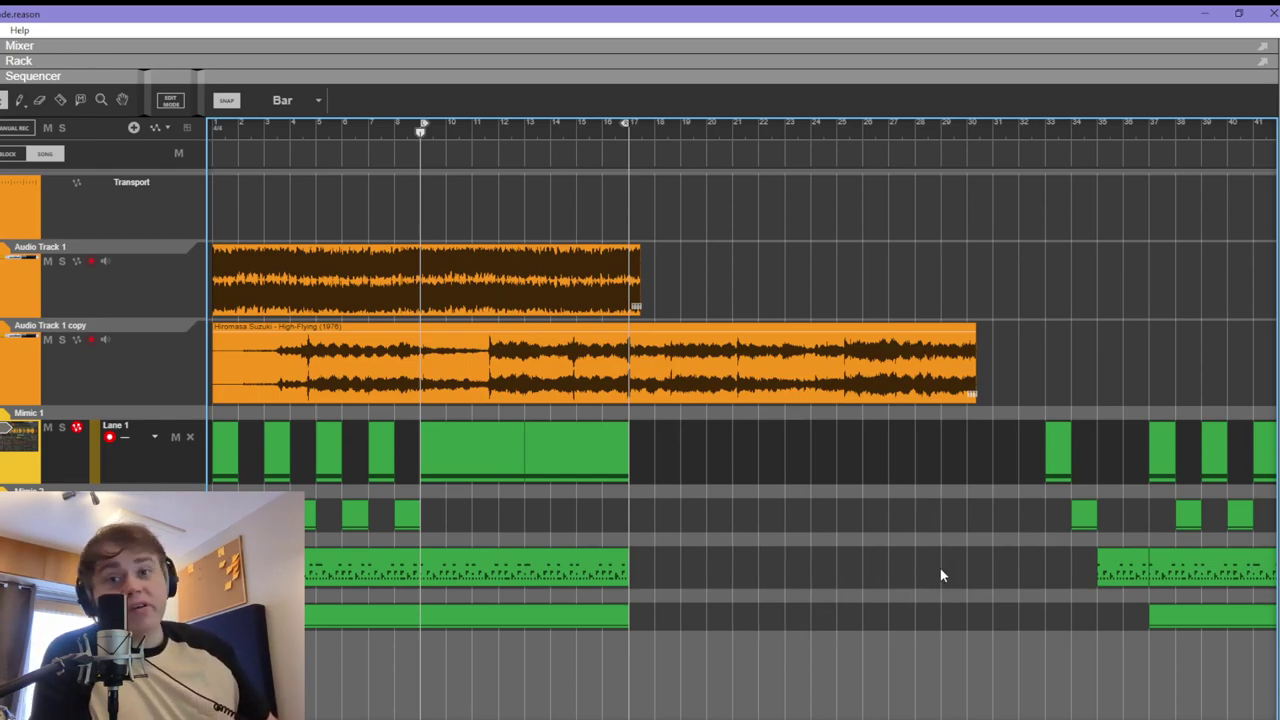